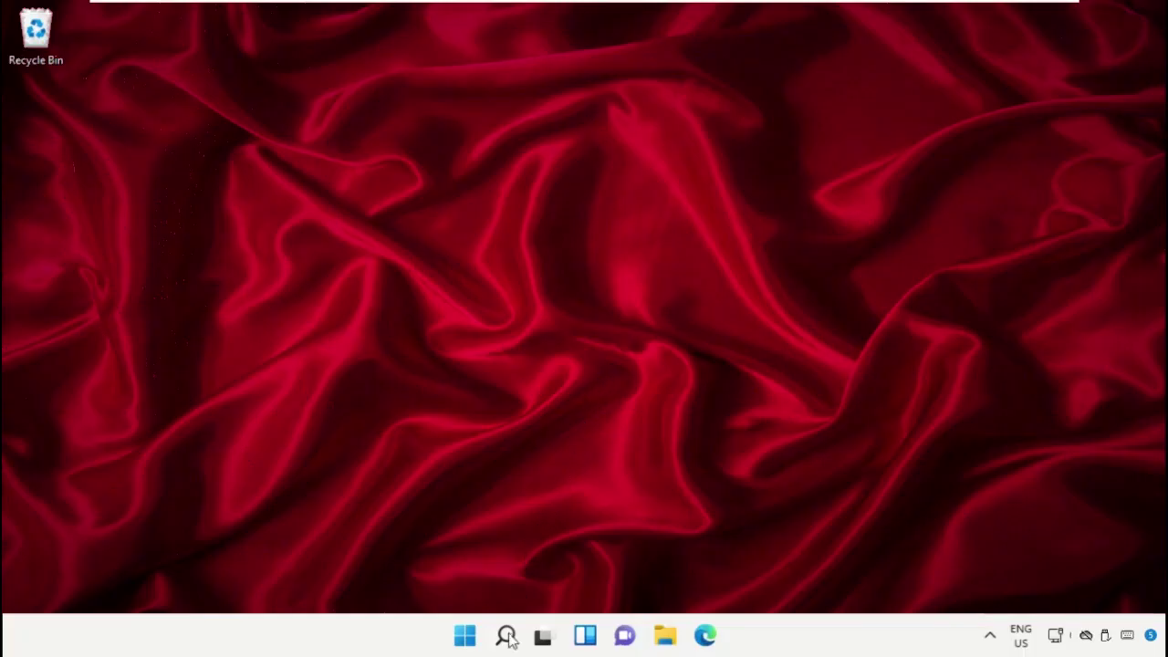
- Search Windows for 'task manager' and launch Task Manager from the best match
{"action": "left_click", "coordinate": [507, 637]}
{"action": "type", "text": "t"}
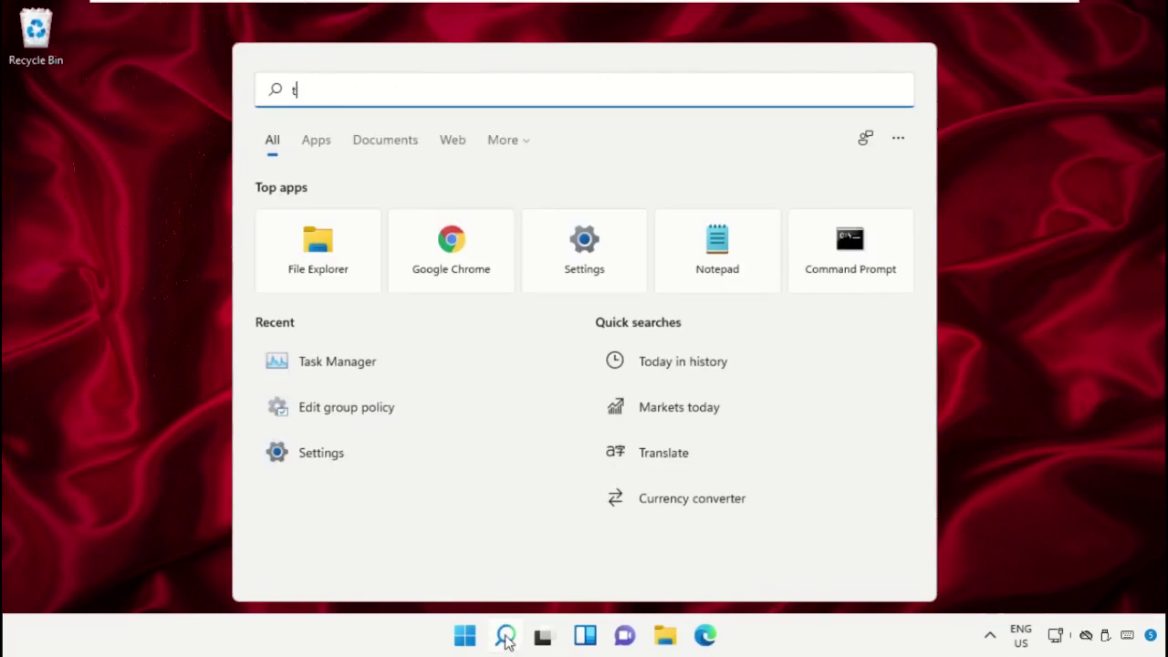
{"action": "type", "text": "ask manager"}
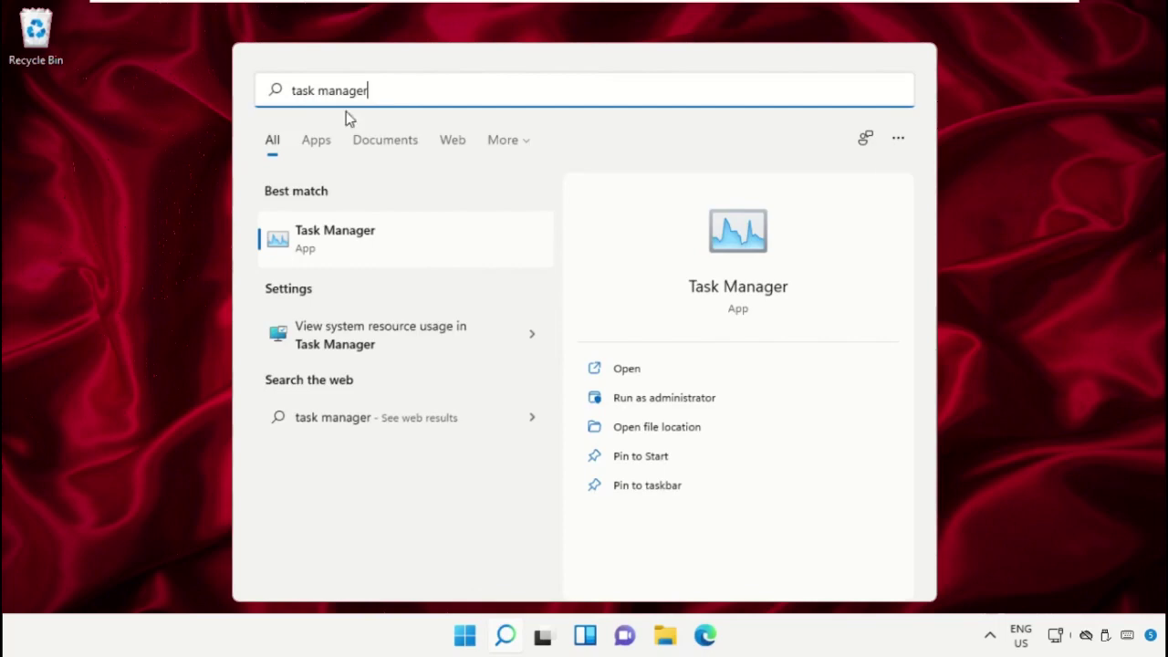
{"action": "left_click", "coordinate": [342, 235]}
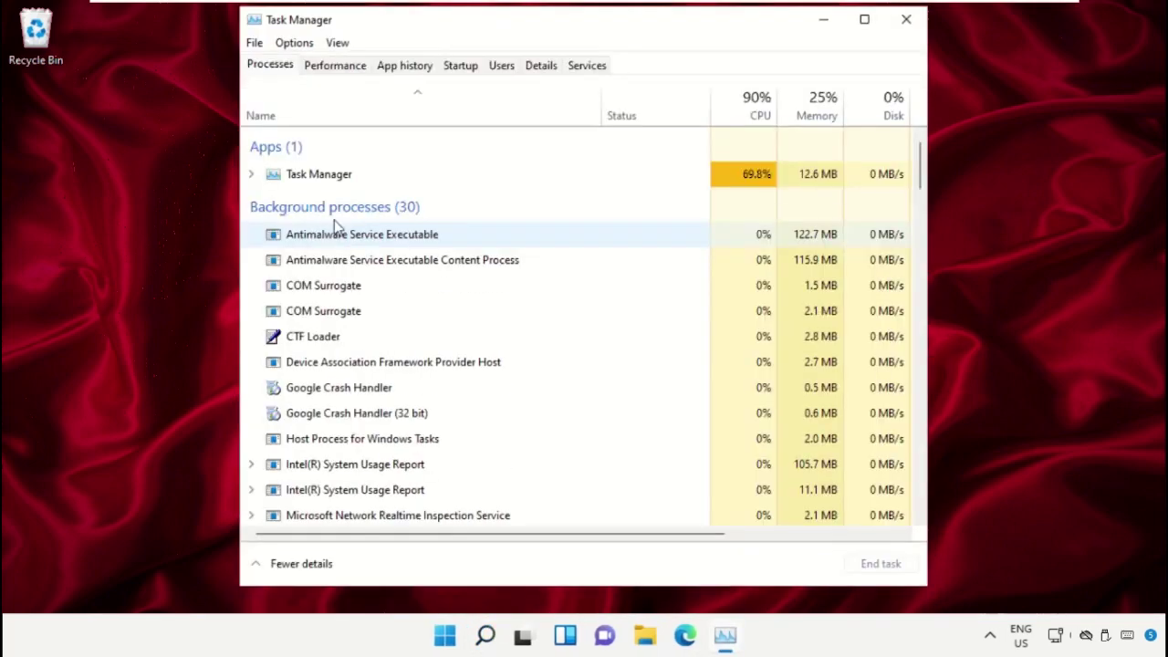
- Shrink and reposition the Task Manager window, then start File > Run new task
{"action": "left_click_drag", "start_coordinate": [241, 8], "coordinate": [362, 128]}
{"action": "left_click_drag", "start_coordinate": [509, 148], "coordinate": [502, 124]}
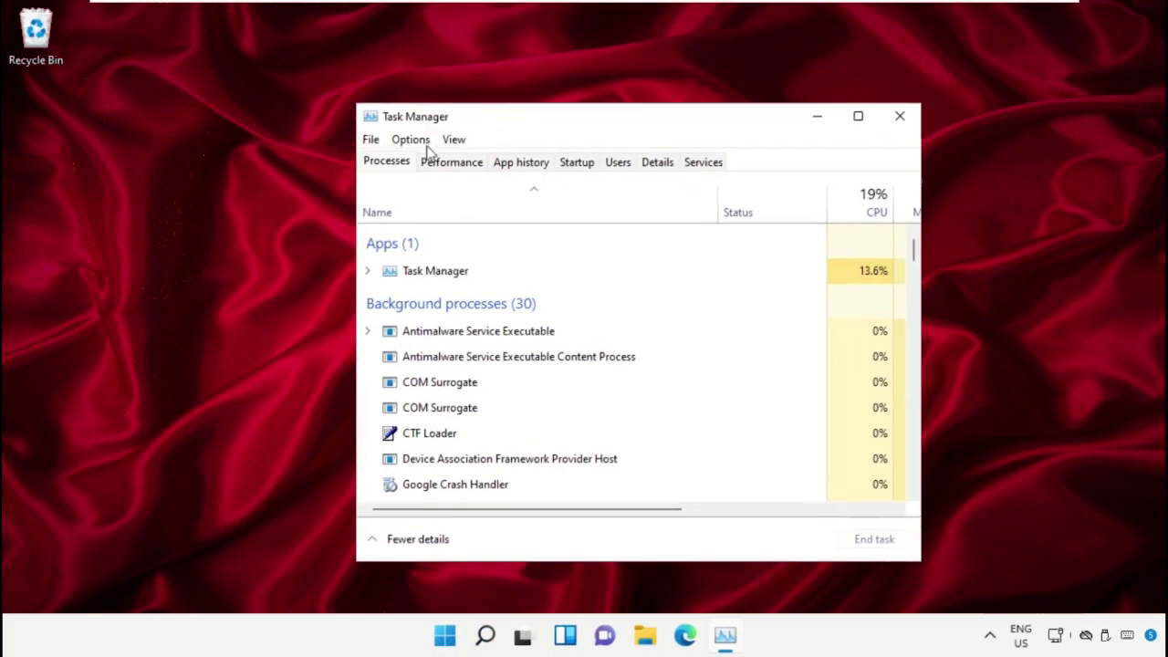
{"action": "left_click", "coordinate": [371, 141]}
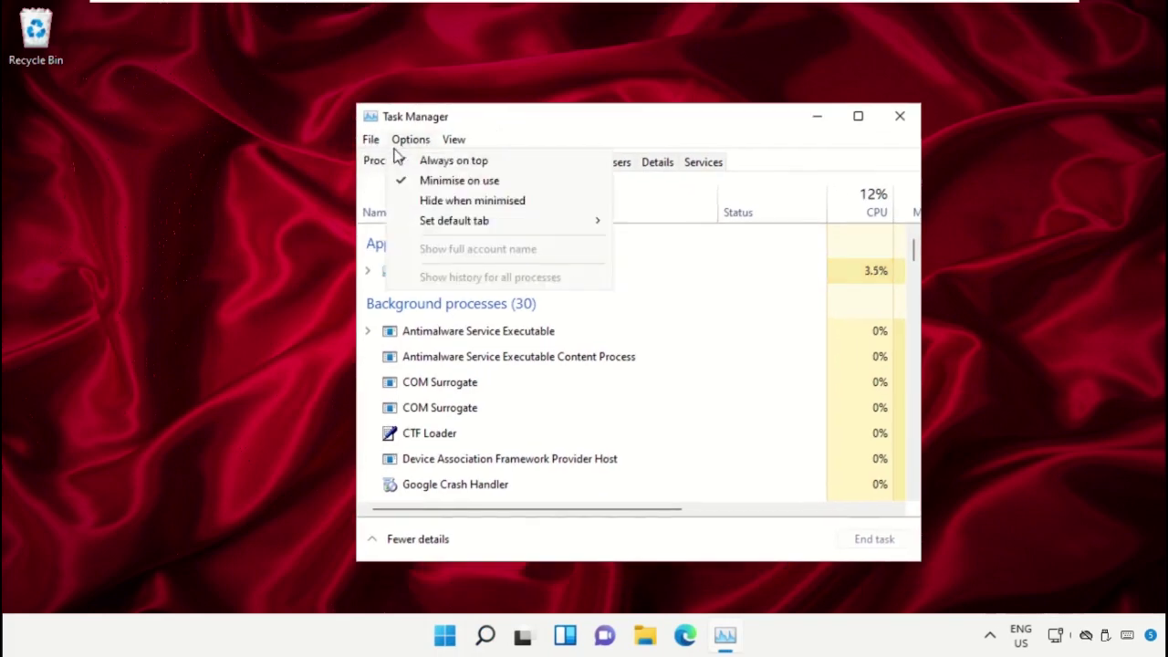
{"action": "left_click", "coordinate": [398, 164]}
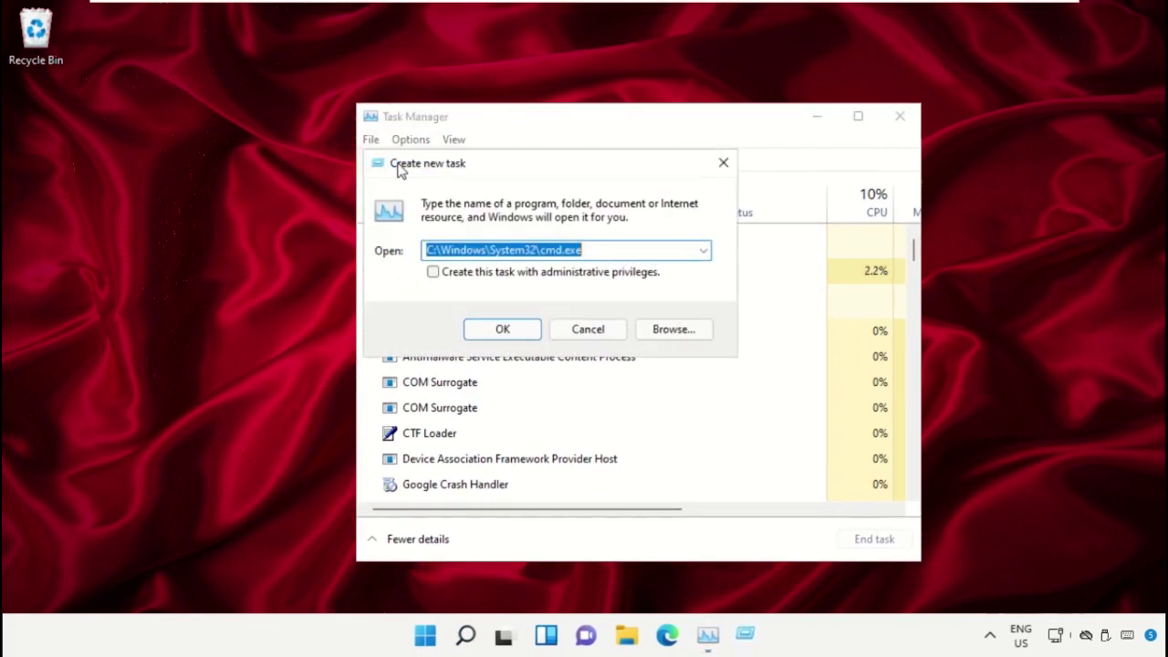
- Browse from This PC through Local Disk (C:) and Windows into the System32 folder
{"action": "left_click", "coordinate": [673, 330]}
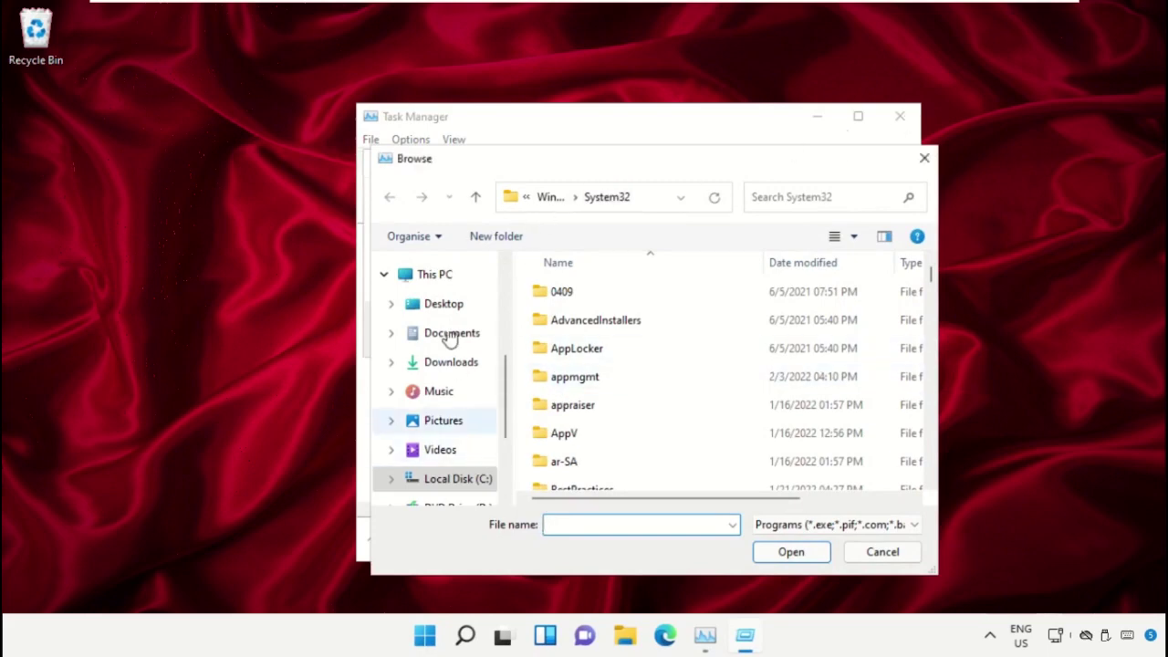
{"action": "left_click", "coordinate": [442, 279]}
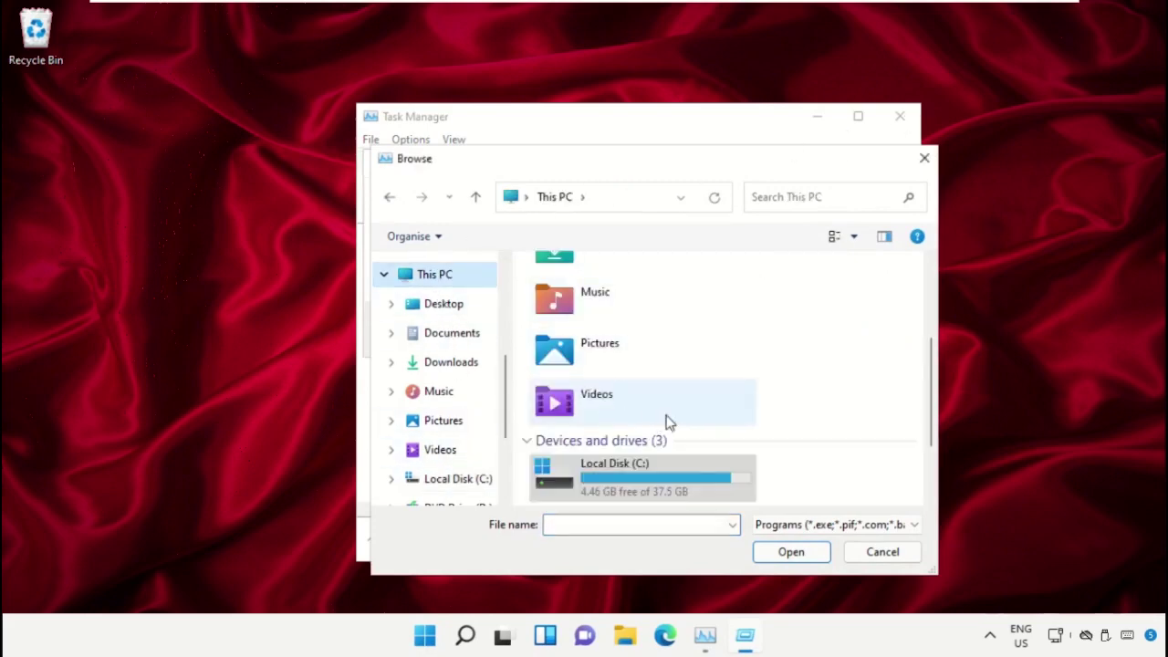
{"action": "double_click", "coordinate": [643, 475]}
{"action": "scroll", "coordinate": [607, 456], "scroll_direction": "down", "scroll_amount": 2}
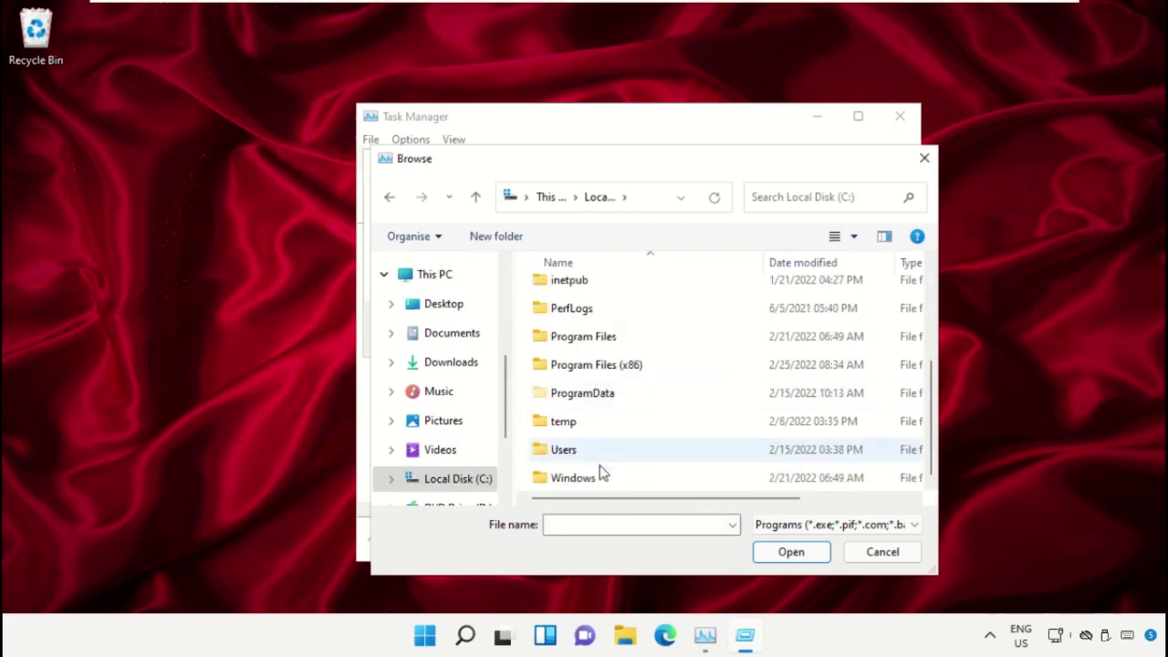
{"action": "double_click", "coordinate": [596, 478]}
{"action": "scroll", "coordinate": [644, 391], "scroll_direction": "down", "scroll_amount": 5}
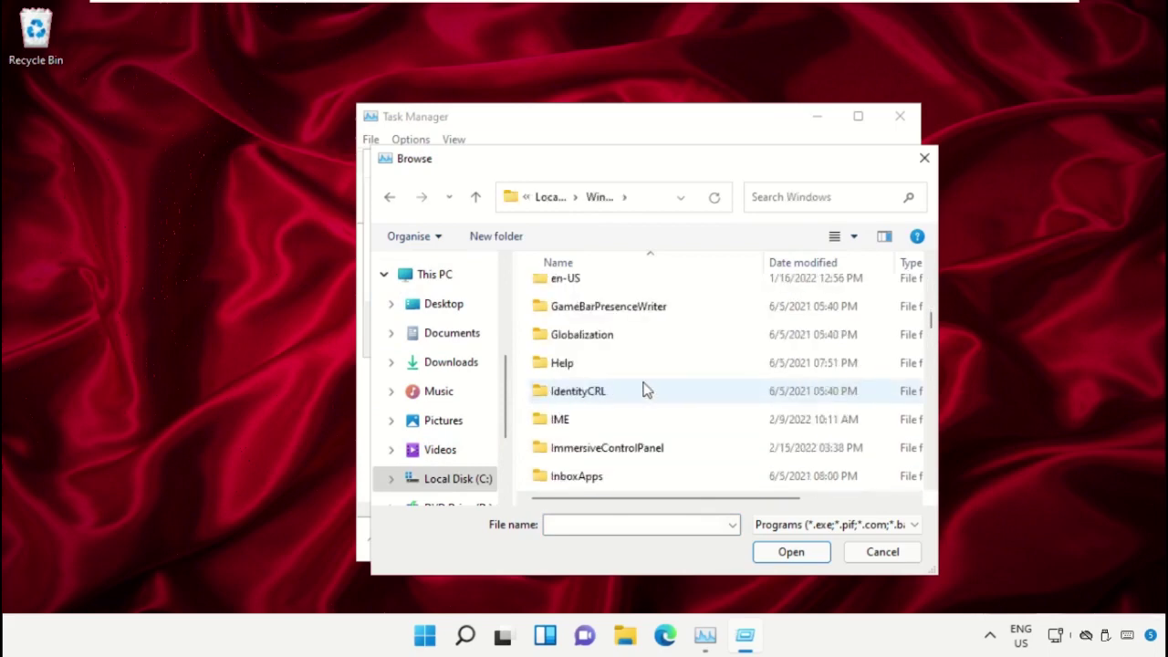
{"action": "scroll", "coordinate": [642, 386], "scroll_direction": "down", "scroll_amount": 14}
{"action": "scroll", "coordinate": [602, 444], "scroll_direction": "up", "scroll_amount": 2}
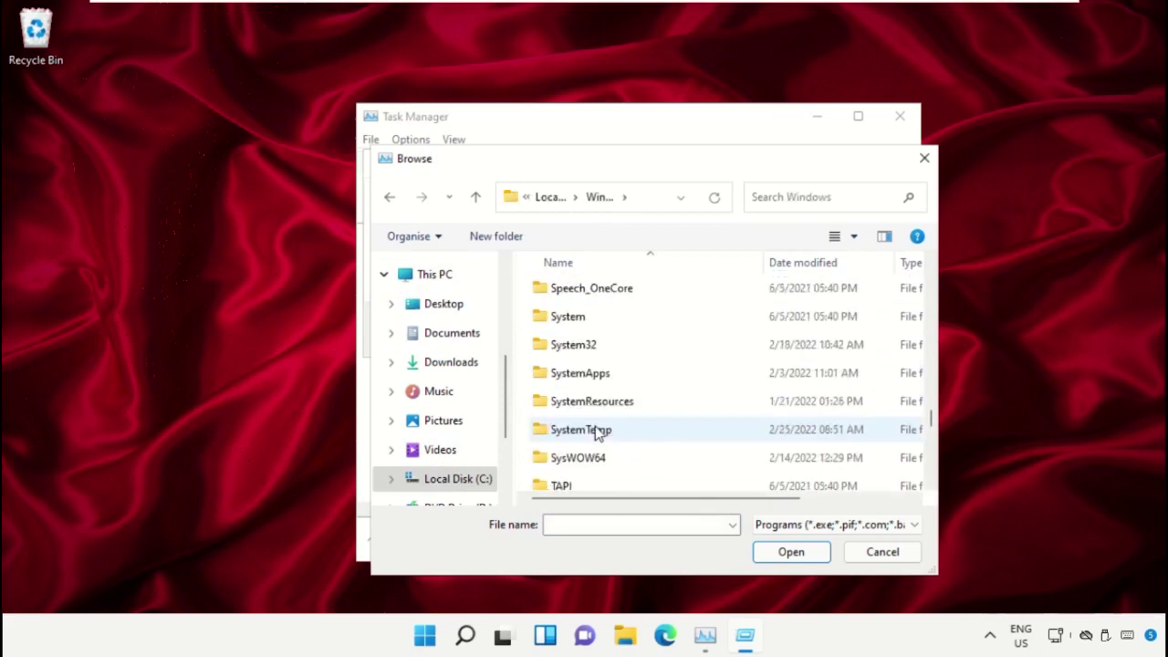
{"action": "scroll", "coordinate": [596, 432], "scroll_direction": "up", "scroll_amount": 1}
{"action": "double_click", "coordinate": [595, 434]}
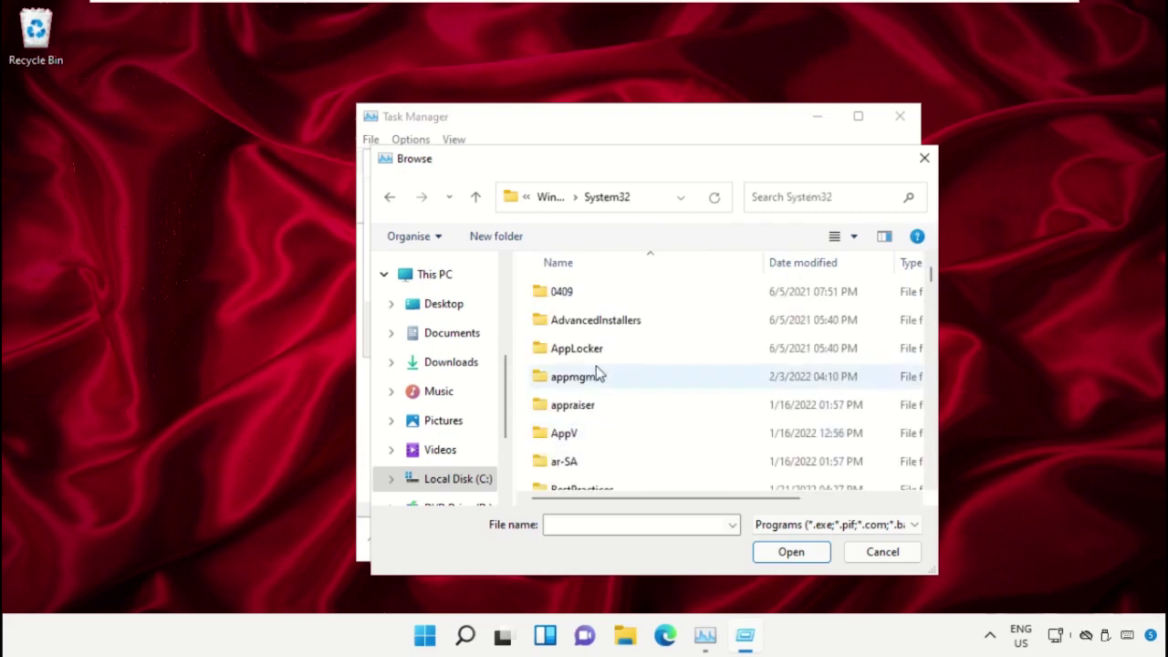
- Select cmd.exe in System32 as the program for the new task
{"action": "scroll", "coordinate": [596, 366], "scroll_direction": "down", "scroll_amount": 20}
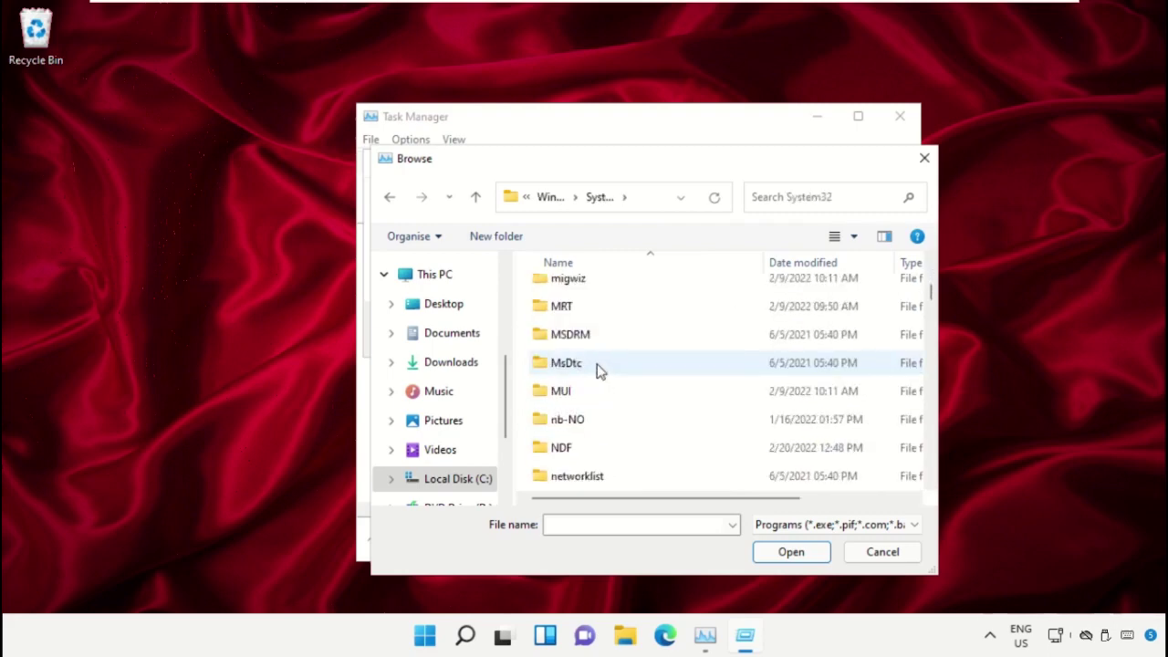
{"action": "scroll", "coordinate": [597, 369], "scroll_direction": "down", "scroll_amount": 20}
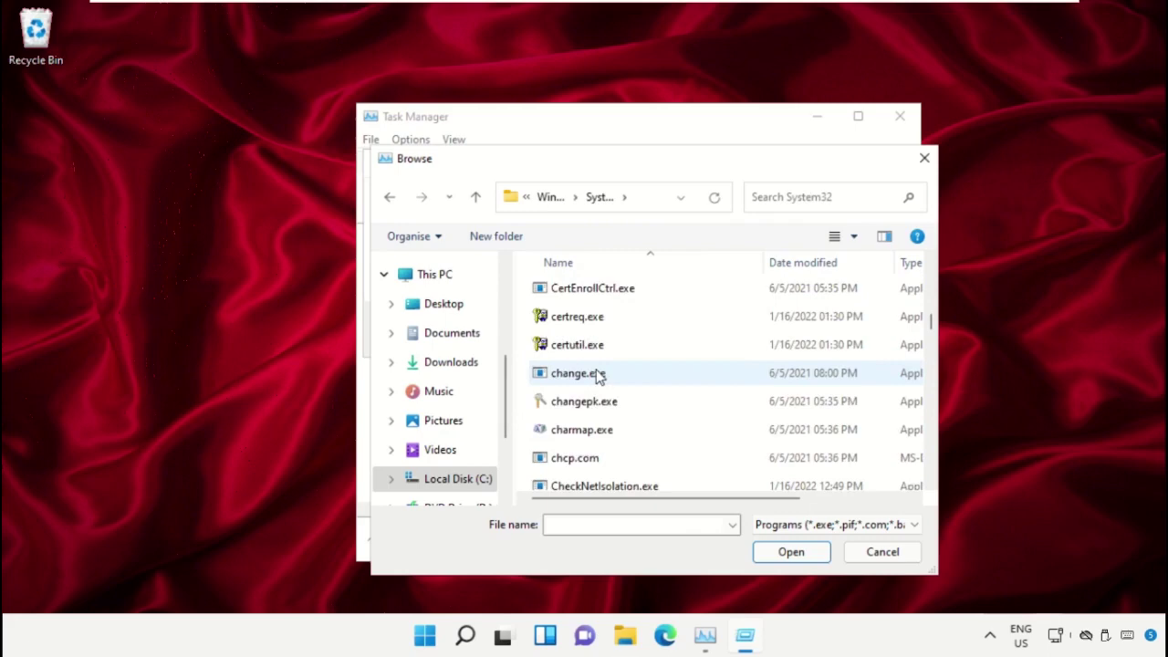
{"action": "scroll", "coordinate": [599, 376], "scroll_direction": "down", "scroll_amount": 3}
{"action": "left_click", "coordinate": [599, 392]}
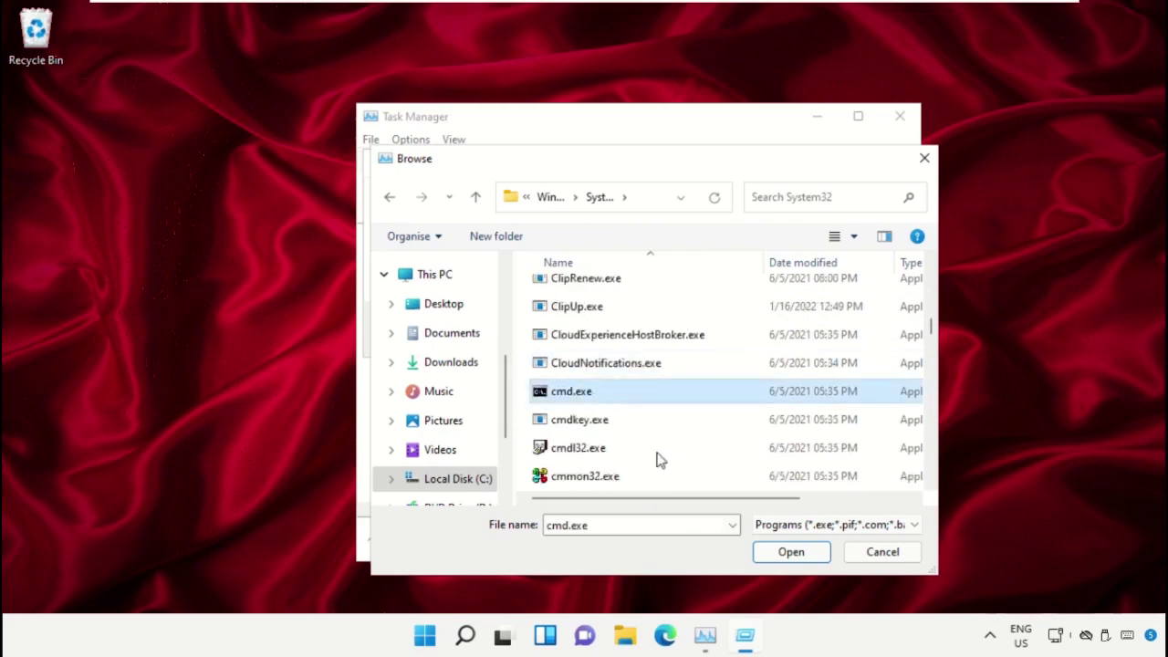
{"action": "left_click", "coordinate": [791, 552]}
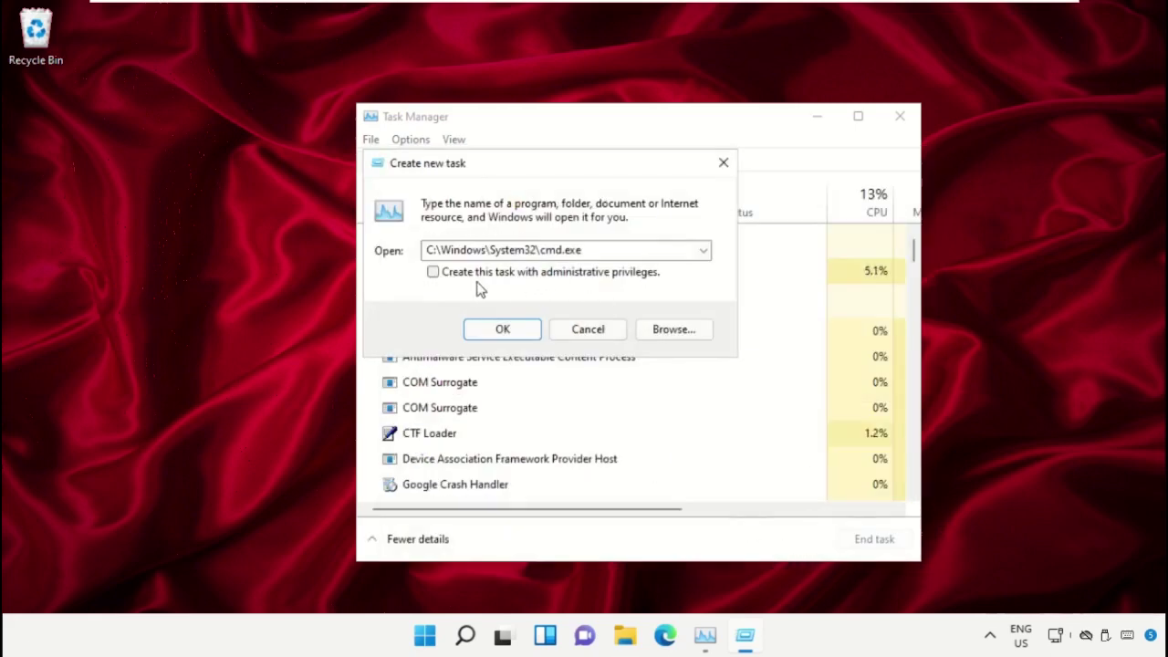
- Run cmd.exe with administrative privileges, close Task Manager, and resize the Command Prompt window
{"action": "left_click", "coordinate": [434, 276]}
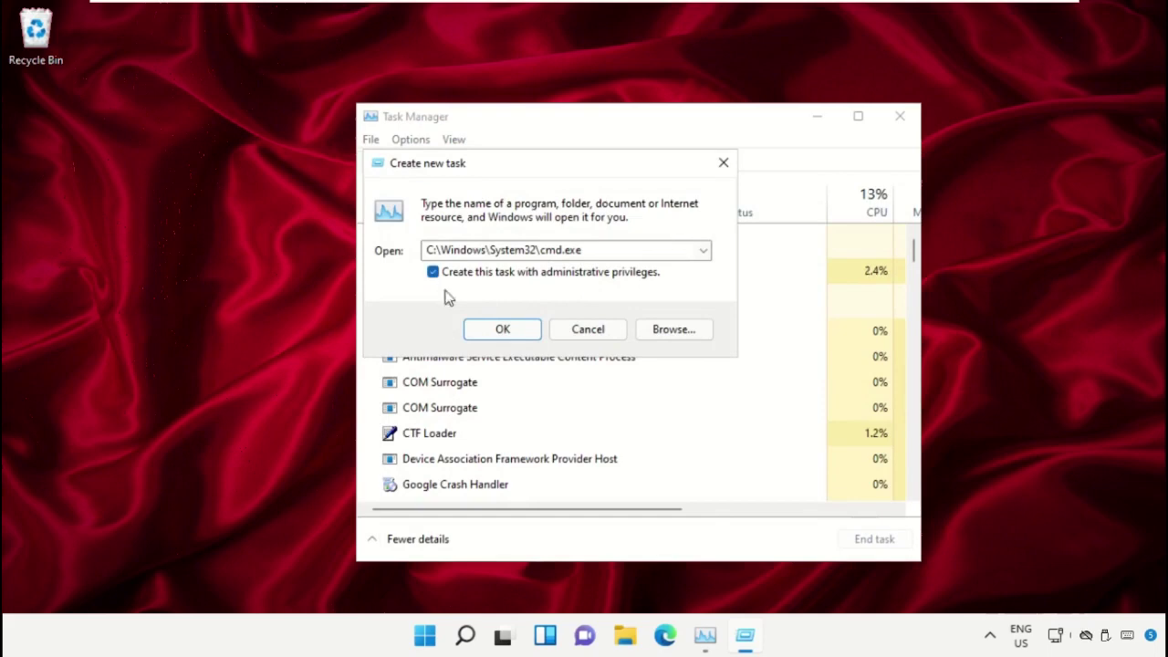
{"action": "left_click", "coordinate": [513, 334]}
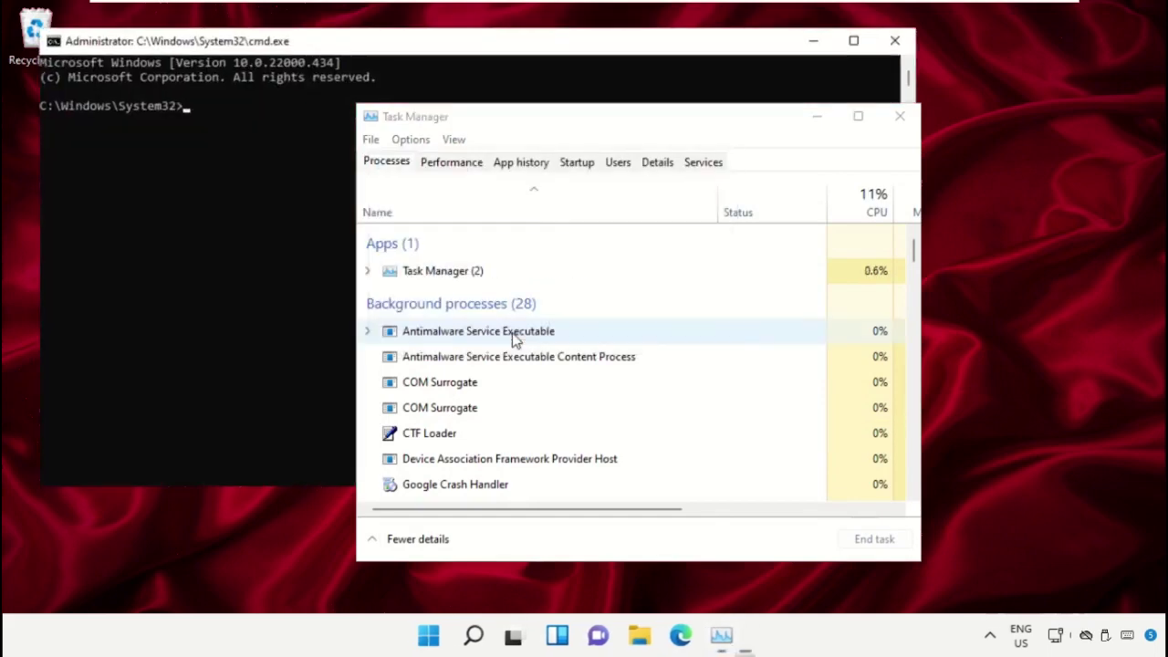
{"action": "left_click", "coordinate": [899, 116]}
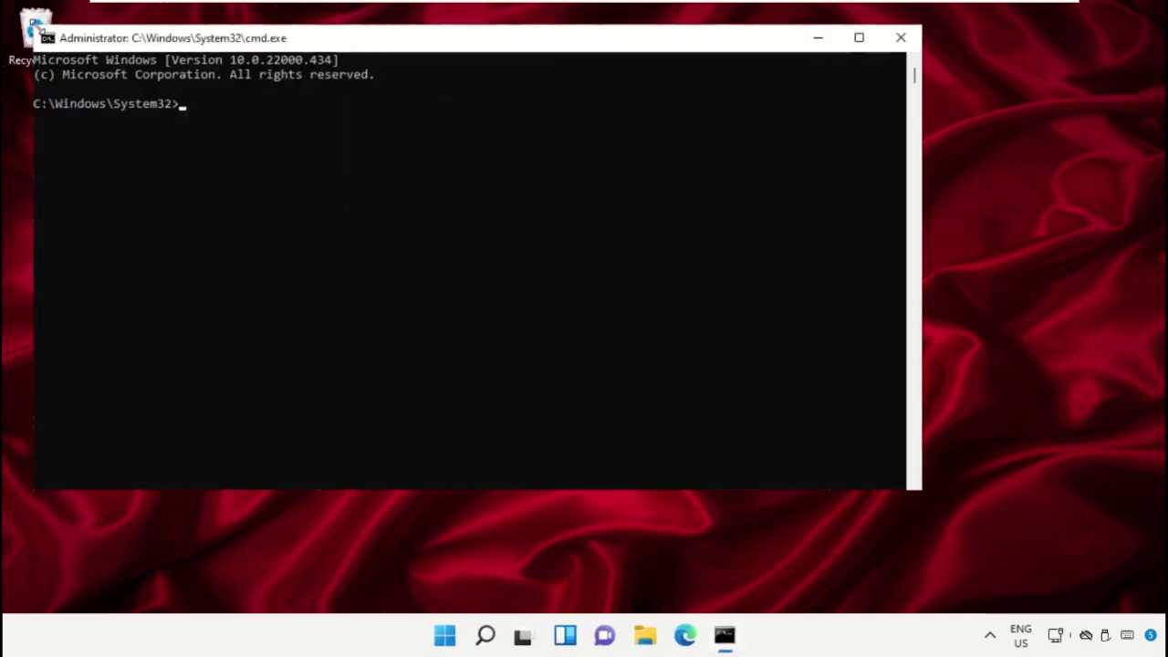
{"action": "left_click_drag", "start_coordinate": [35, 27], "coordinate": [347, 137]}
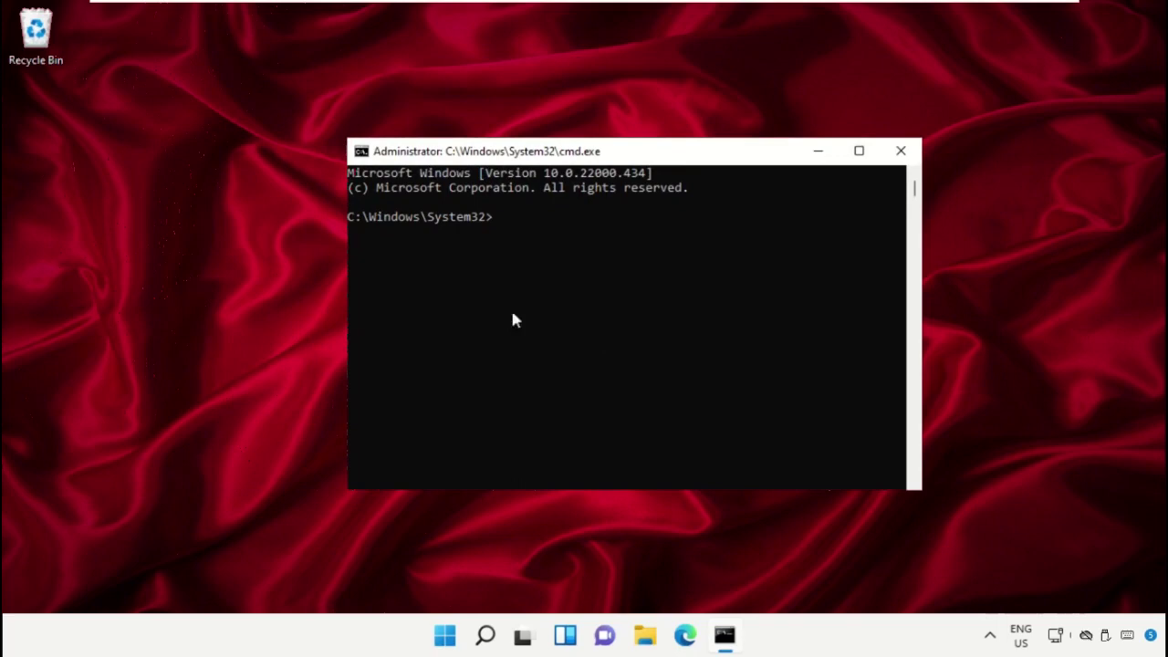
- Launch Google Chrome from Windows search and go to google.com
{"action": "left_click", "coordinate": [486, 638]}
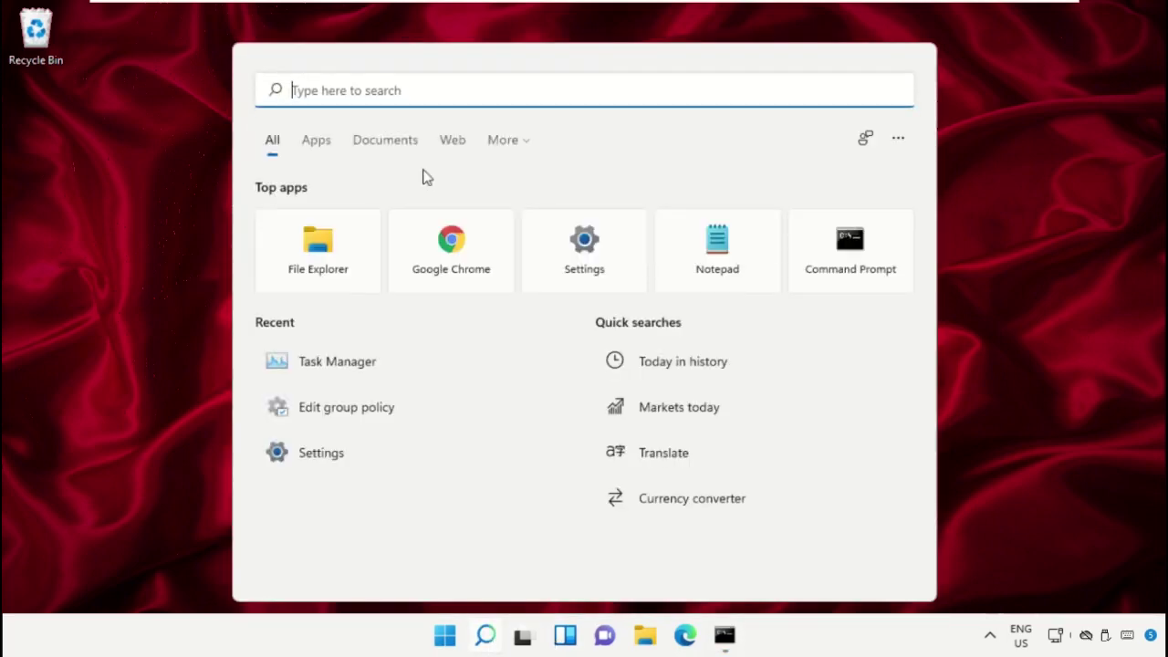
{"action": "type", "text": "google chrome"}
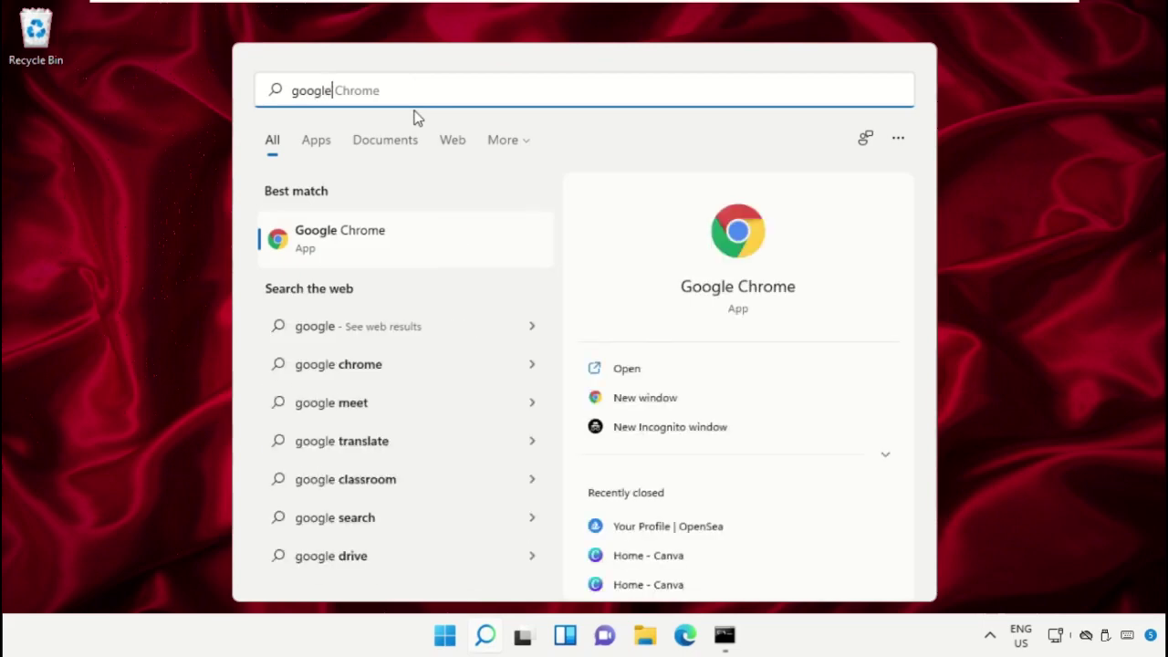
{"action": "left_click", "coordinate": [362, 256]}
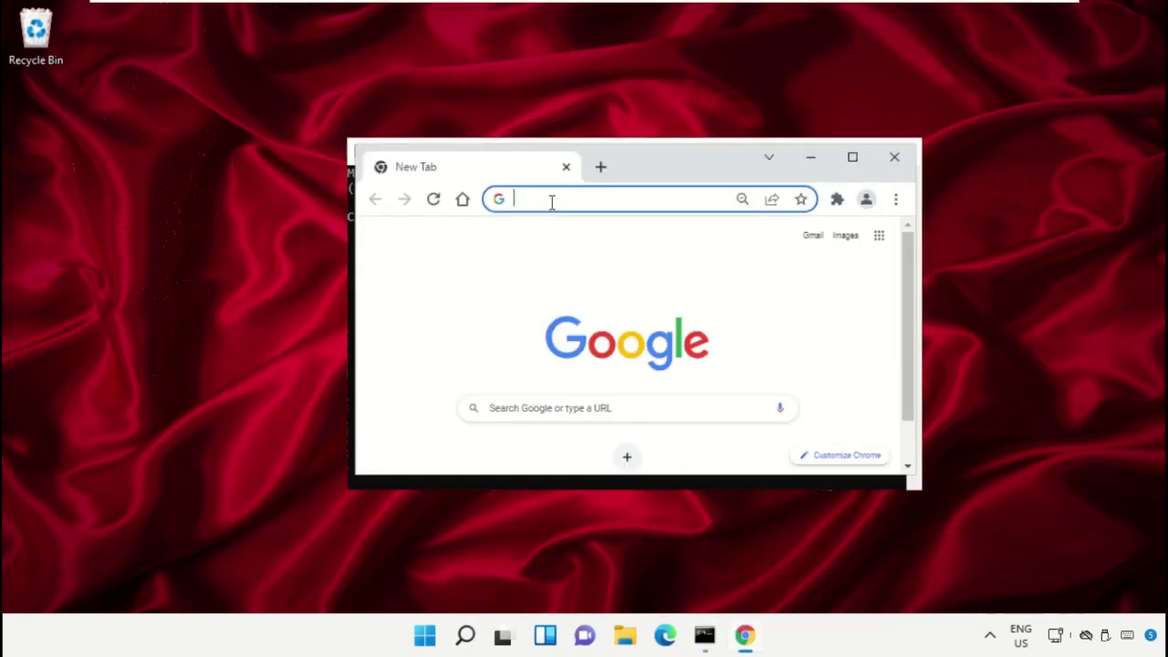
{"action": "type", "text": "go"}
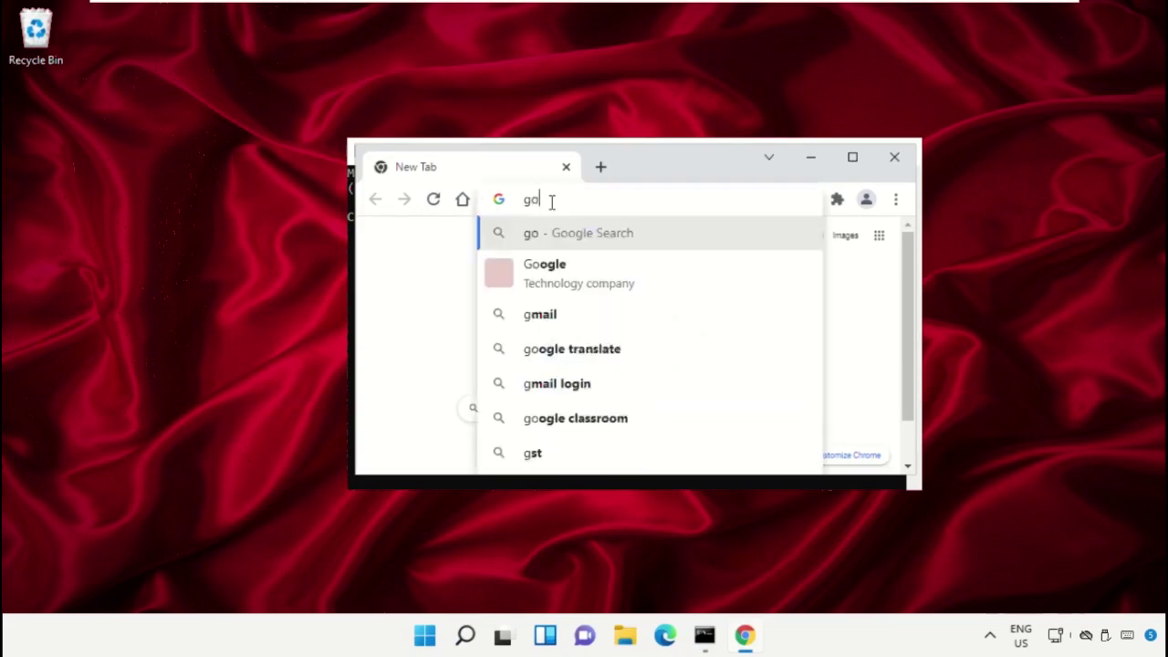
{"action": "type", "text": "ogle.com"}
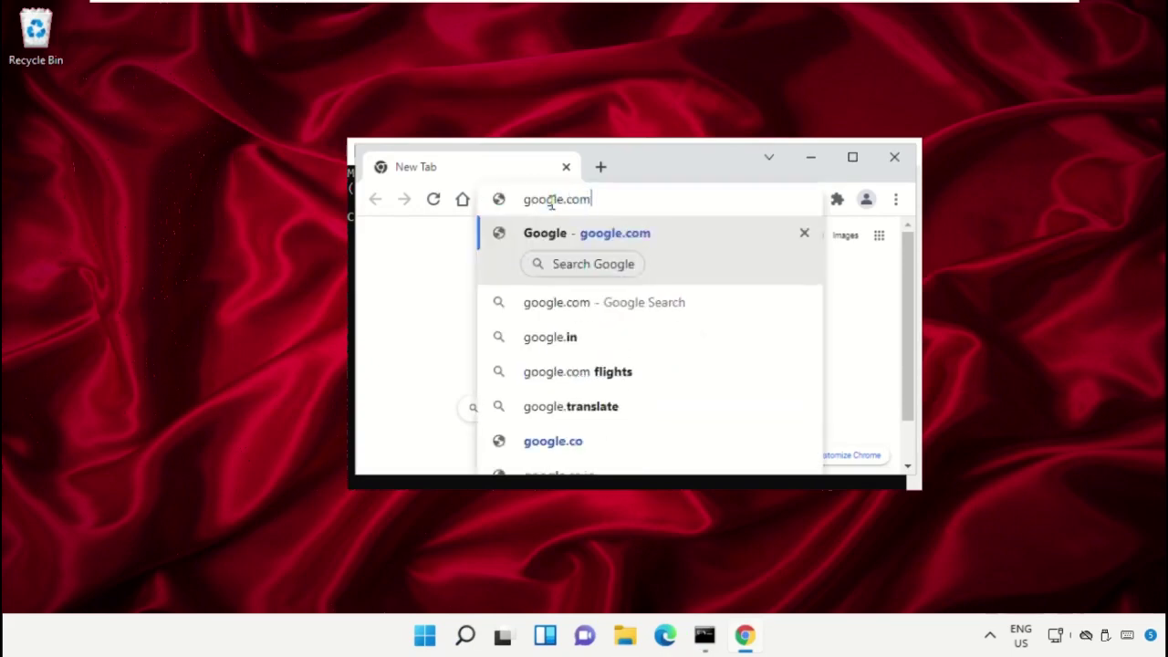
{"action": "key", "text": "Return"}
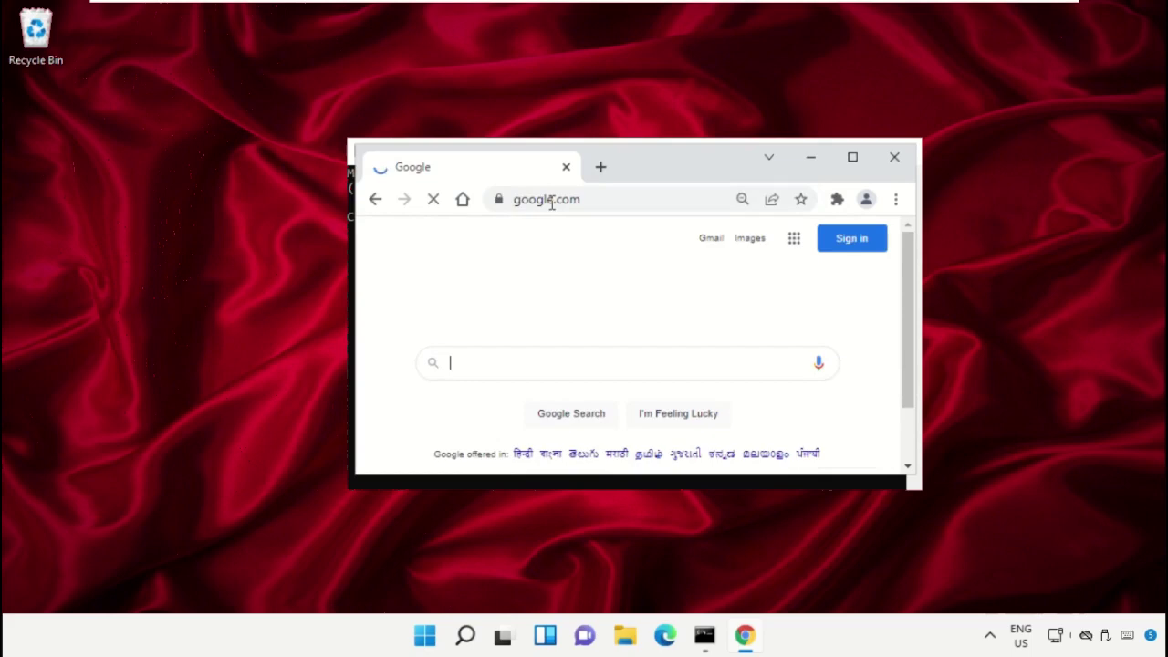
- Search Google for 'hows.tech windows commands'
{"action": "left_click", "coordinate": [514, 362]}
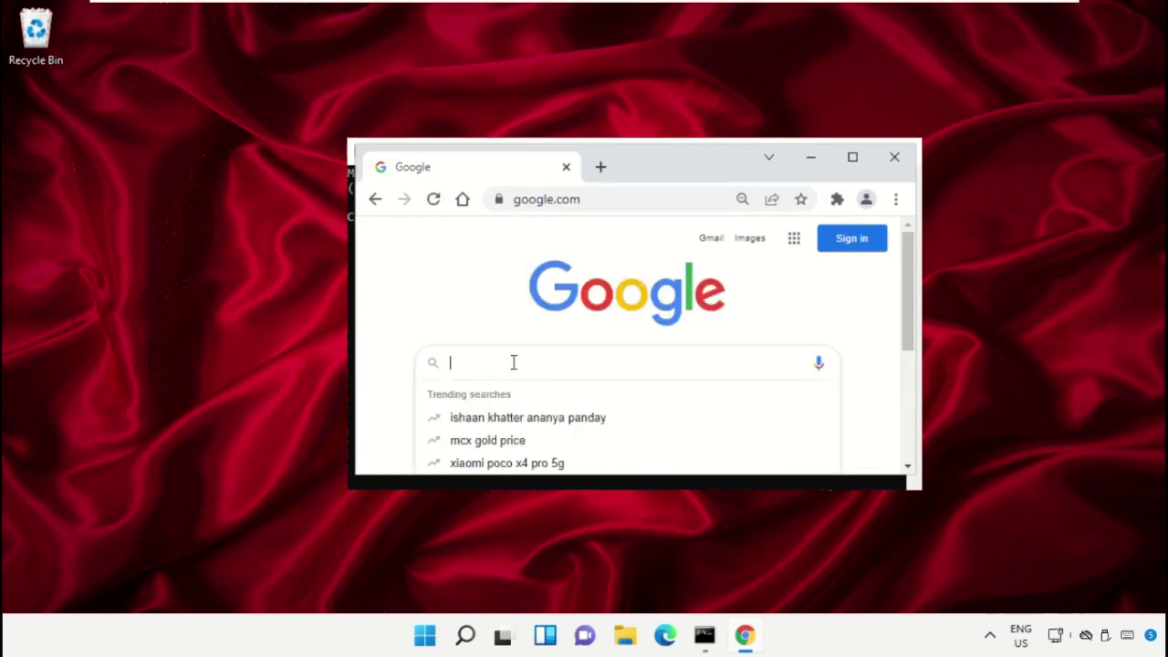
{"action": "type", "text": "how"}
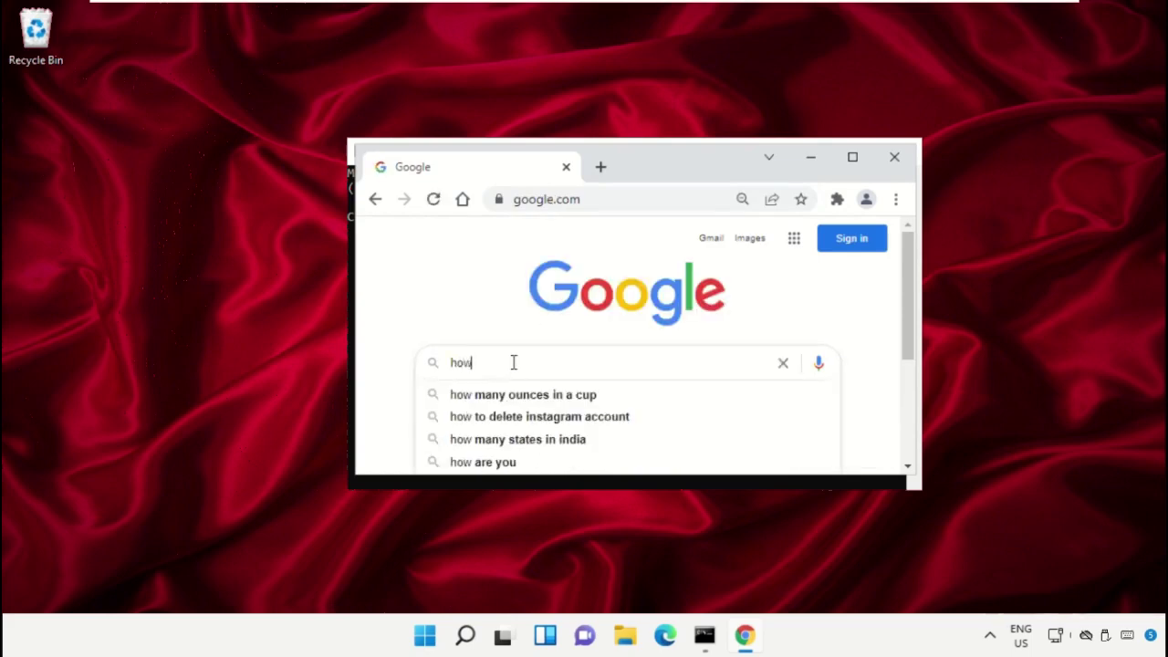
{"action": "type", "text": "s.tech windows commands"}
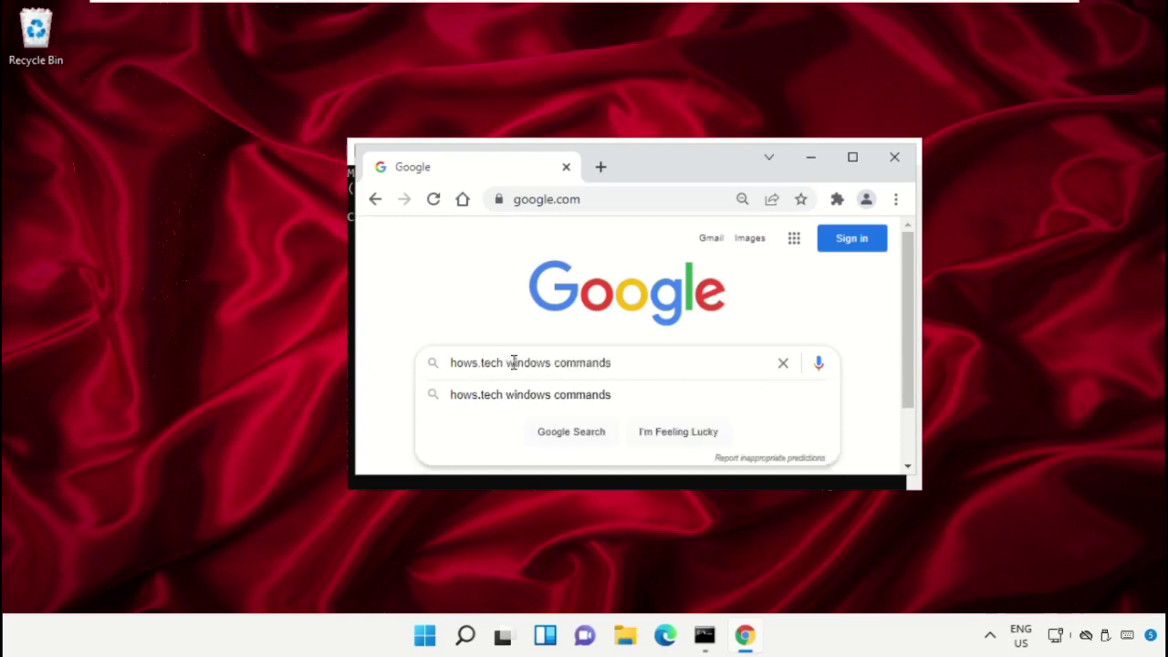
{"action": "key", "text": "Return"}
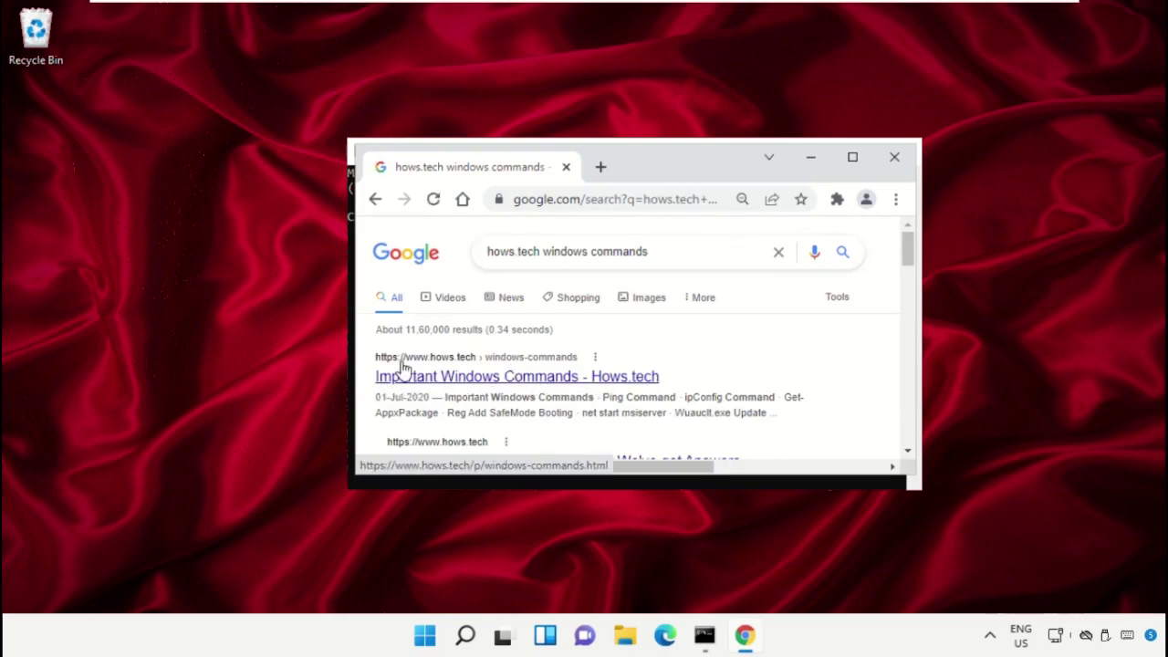
- Open the Hows.tech Important Windows Commands article and scroll down to Command 12
{"action": "left_click", "coordinate": [455, 381]}
{"action": "scroll", "coordinate": [835, 313], "scroll_direction": "down", "scroll_amount": 1}
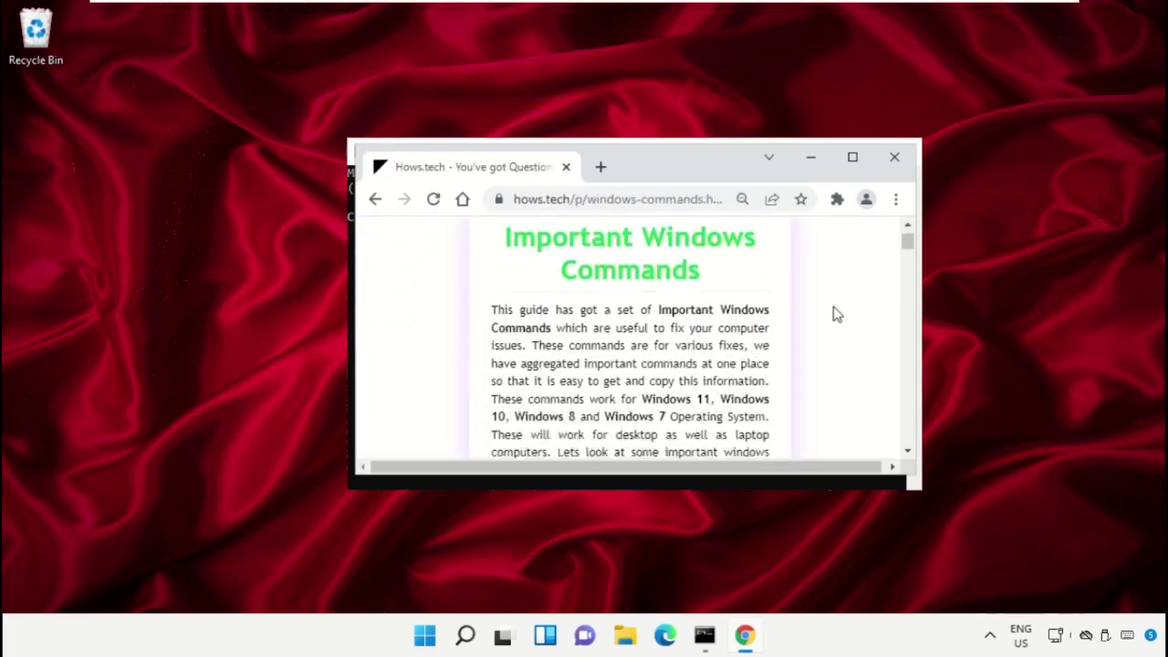
{"action": "scroll", "coordinate": [835, 314], "scroll_direction": "down", "scroll_amount": 10}
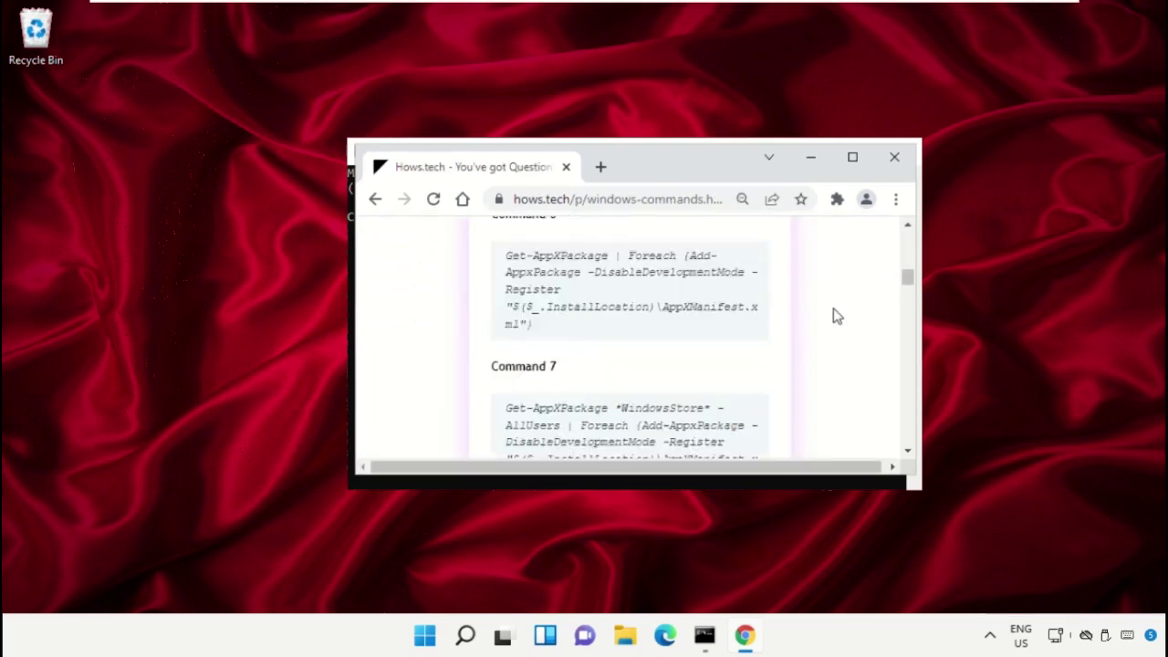
{"action": "scroll", "coordinate": [835, 314], "scroll_direction": "down", "scroll_amount": 15}
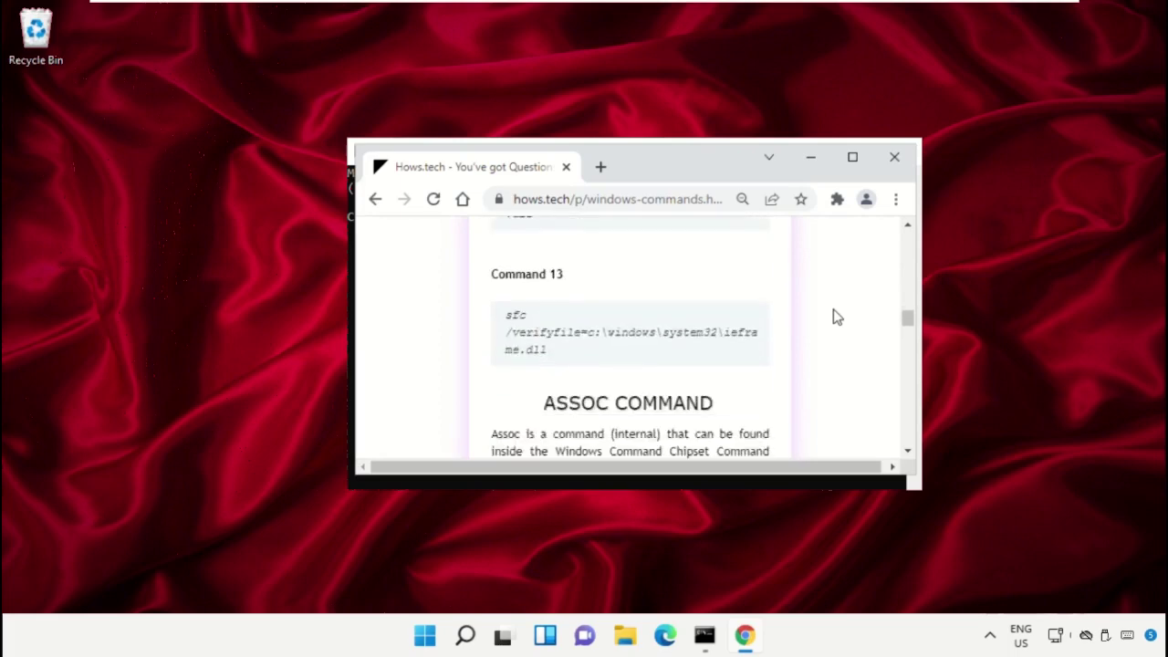
{"action": "scroll", "coordinate": [837, 316], "scroll_direction": "up", "scroll_amount": 3}
{"action": "scroll", "coordinate": [835, 315], "scroll_direction": "down", "scroll_amount": 1}
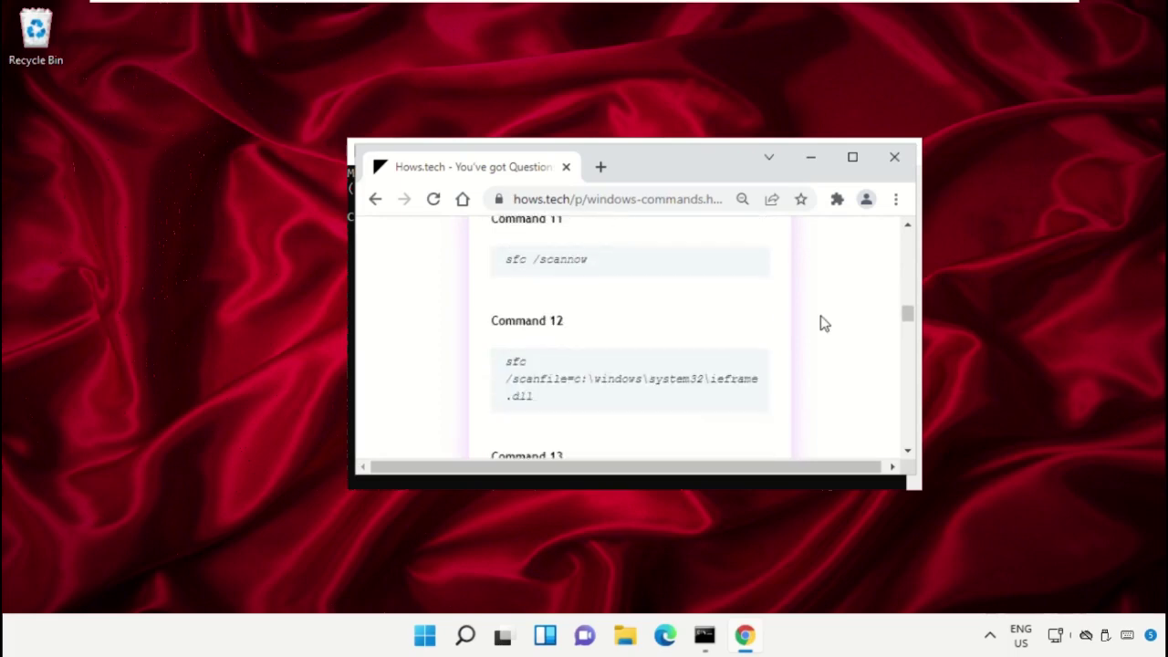
- Copy the sfc /scanfile=c:\windows\system32\ieframe.dll line and minimize Chrome
{"action": "triple_click", "coordinate": [560, 383]}
{"action": "right_click", "coordinate": [566, 381]}
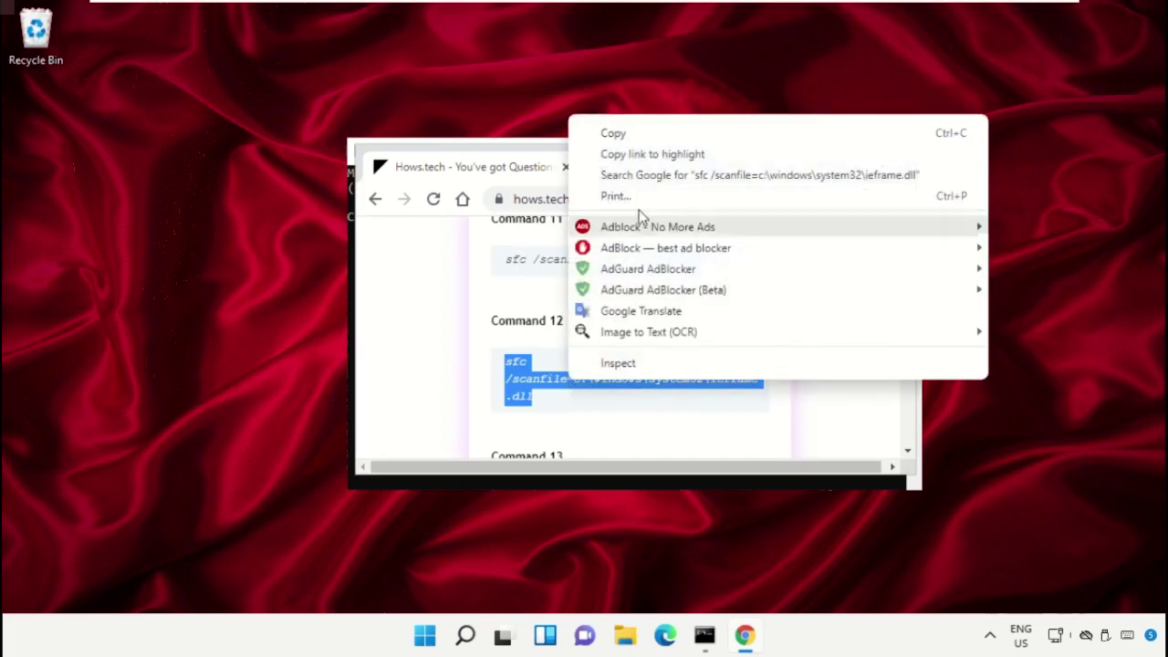
{"action": "left_click", "coordinate": [640, 137]}
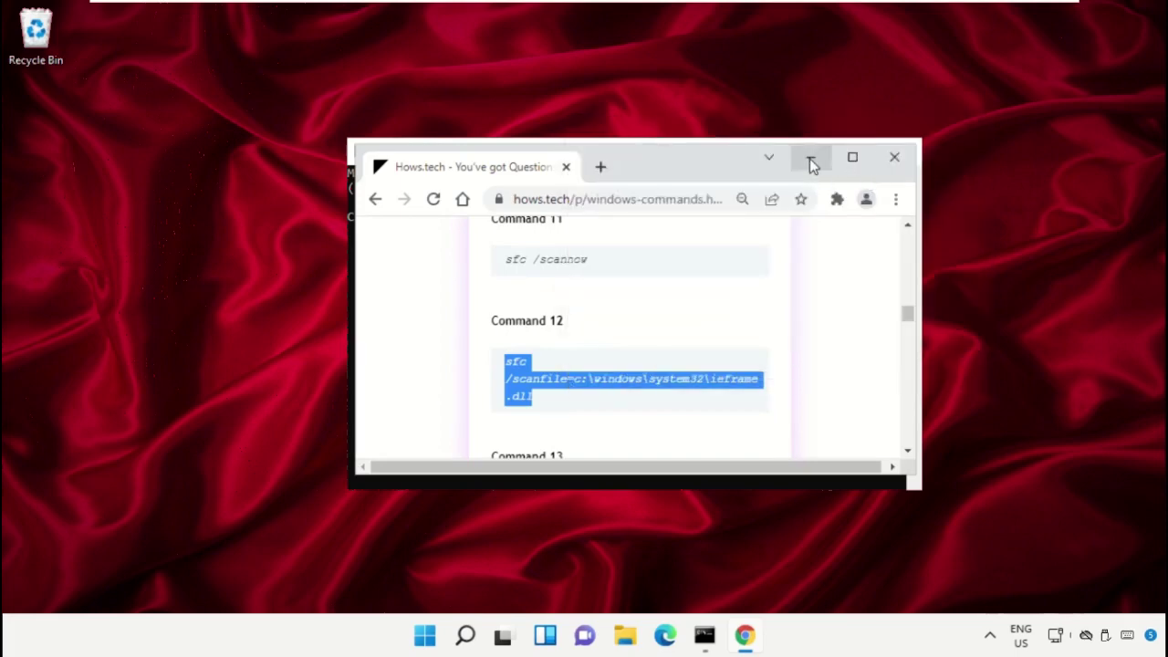
{"action": "left_click", "coordinate": [811, 161]}
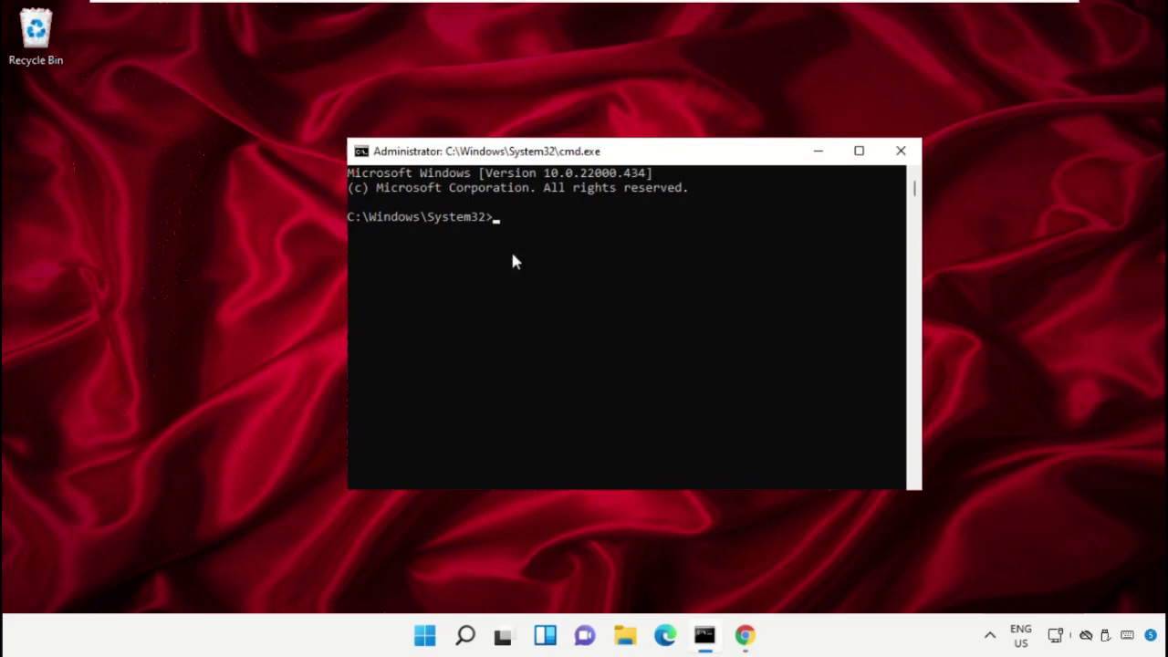
- Paste and run sfc /scanfile=c:\windows\system32\ieframe.dll in the administrator Command Prompt
{"action": "right_click", "coordinate": [654, 156]}
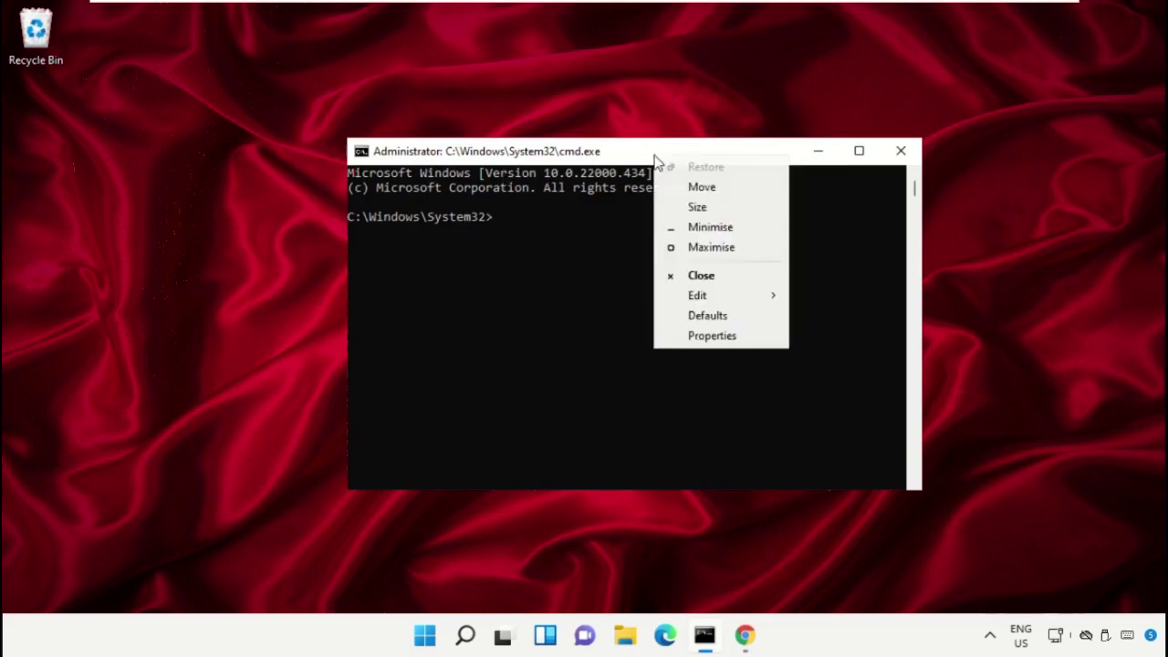
{"action": "mouse_move", "coordinate": [710, 299]}
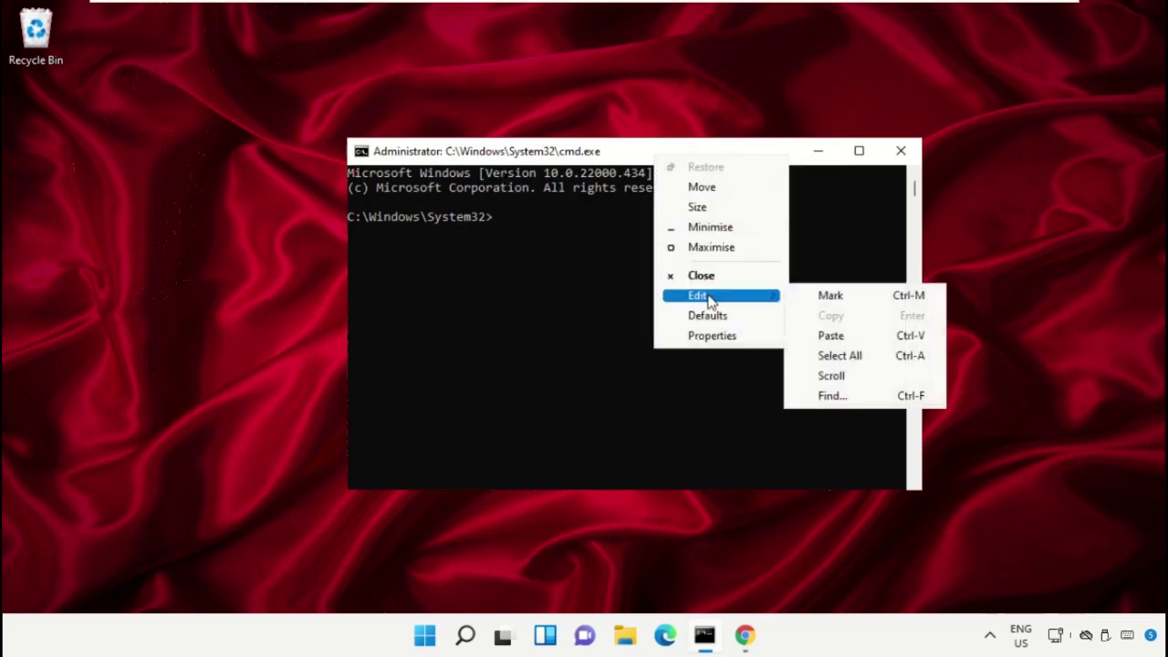
{"action": "left_click", "coordinate": [830, 335]}
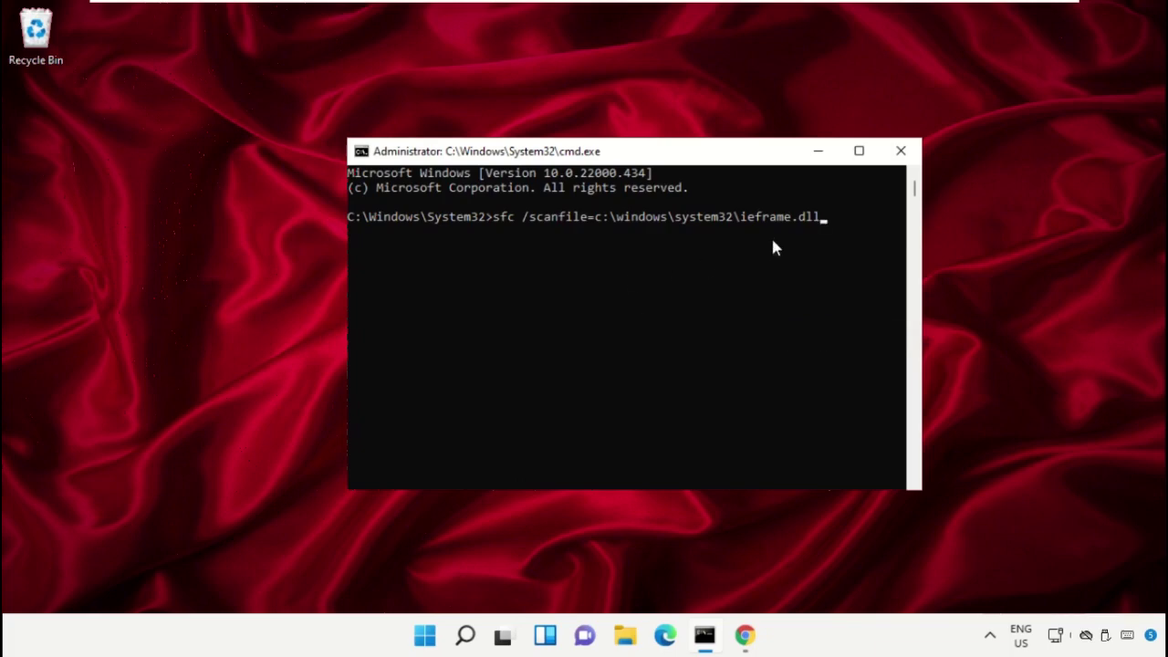
{"action": "key", "text": "Return"}
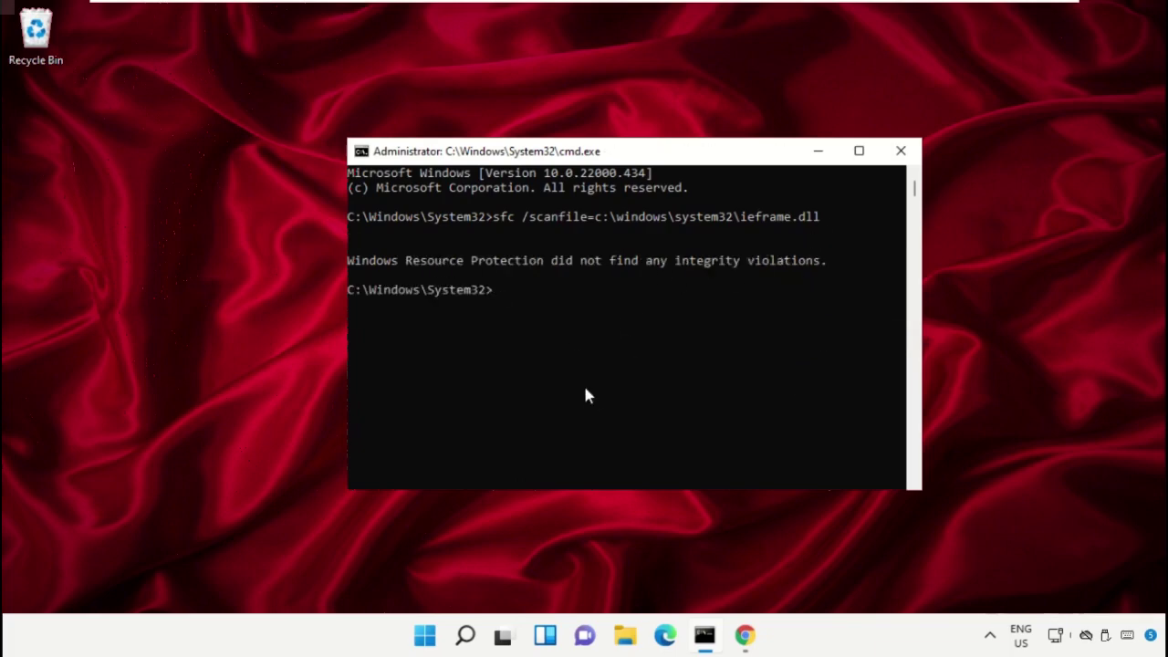
- Restore Chrome, copy Command 13's sfc /verifyfile=c:\windows\system32\ieframe.dll line, then minimize Chrome
{"action": "left_click", "coordinate": [746, 636]}
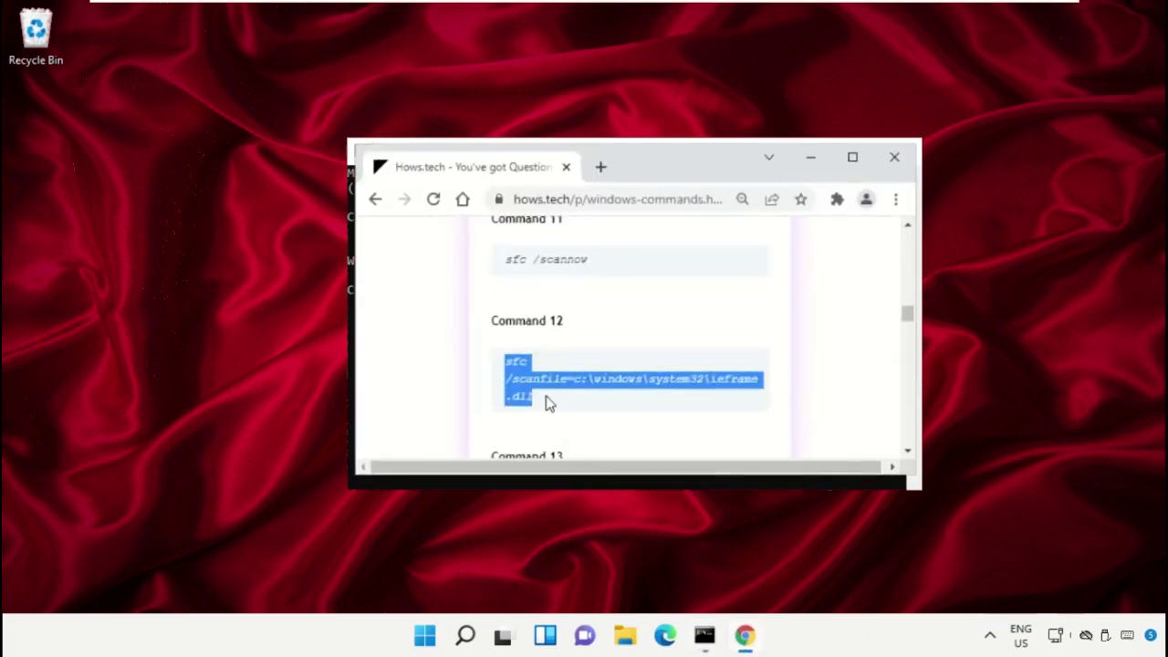
{"action": "scroll", "coordinate": [597, 398], "scroll_direction": "down", "scroll_amount": 2}
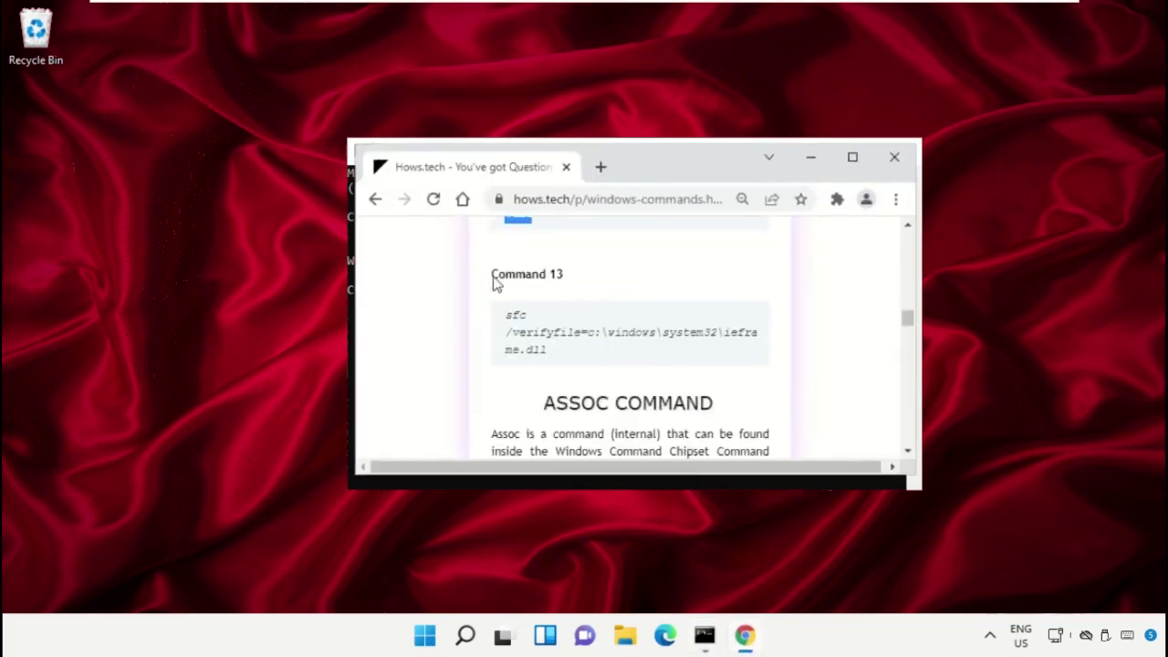
{"action": "triple_click", "coordinate": [548, 335]}
{"action": "right_click", "coordinate": [547, 335]}
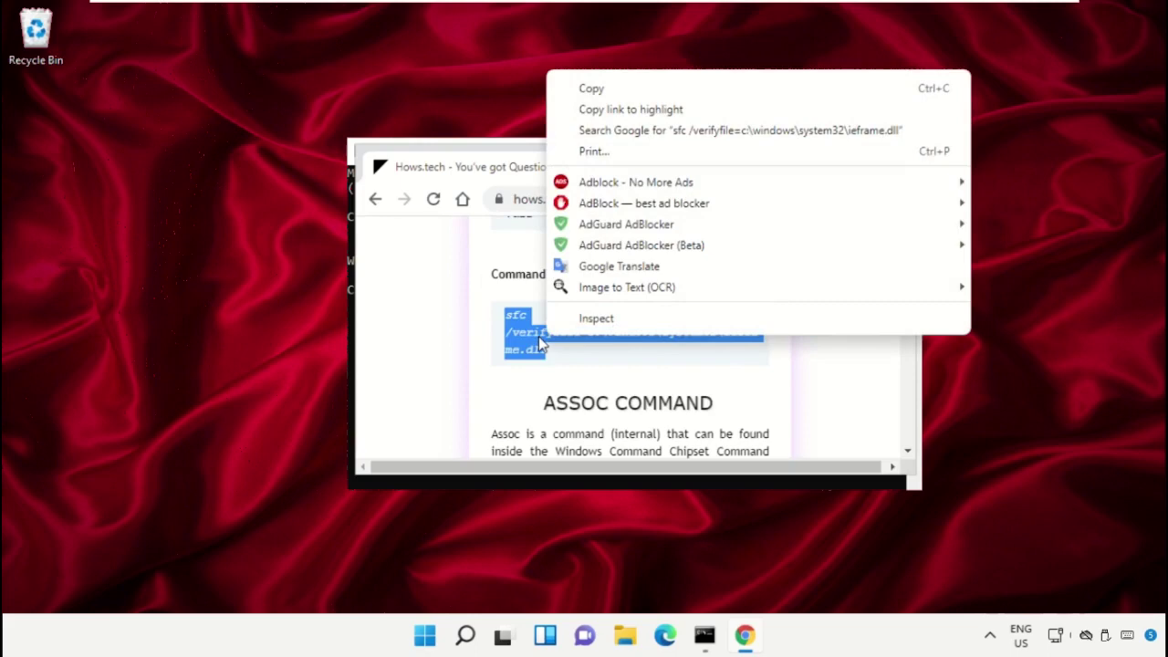
{"action": "left_click", "coordinate": [601, 90]}
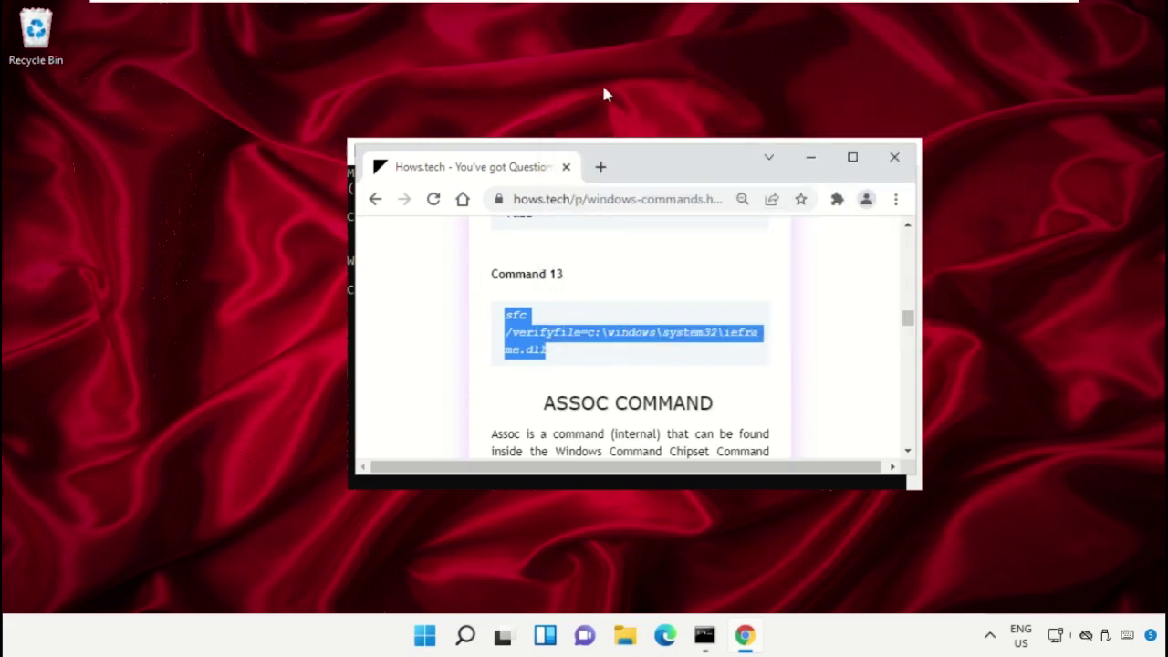
{"action": "left_click", "coordinate": [810, 158]}
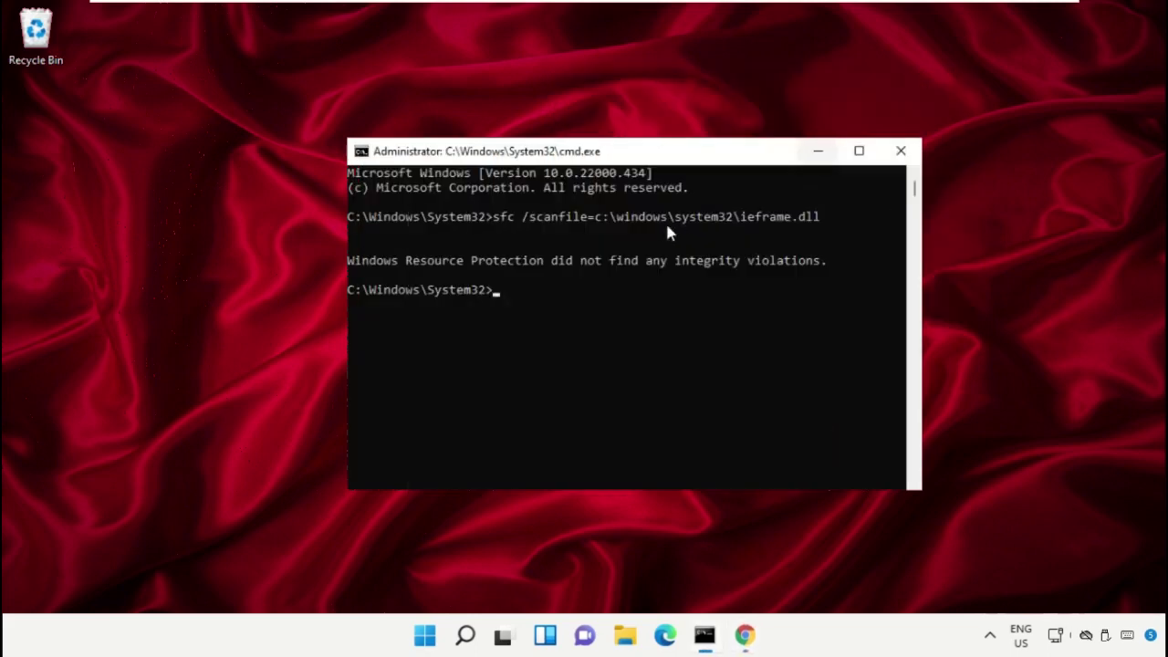
- Paste and run sfc /verifyfile=c:\windows\system32\ieframe.dll, then type exit to close Command Prompt
{"action": "right_click", "coordinate": [645, 155]}
{"action": "left_click", "coordinate": [686, 290]}
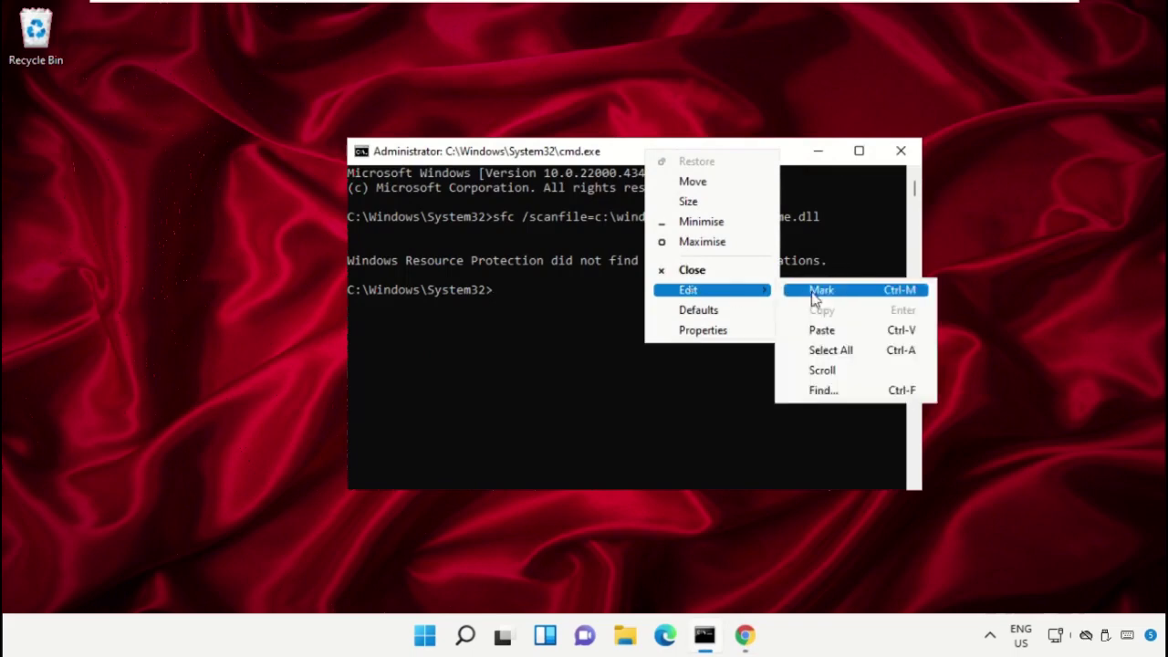
{"action": "left_click", "coordinate": [824, 330]}
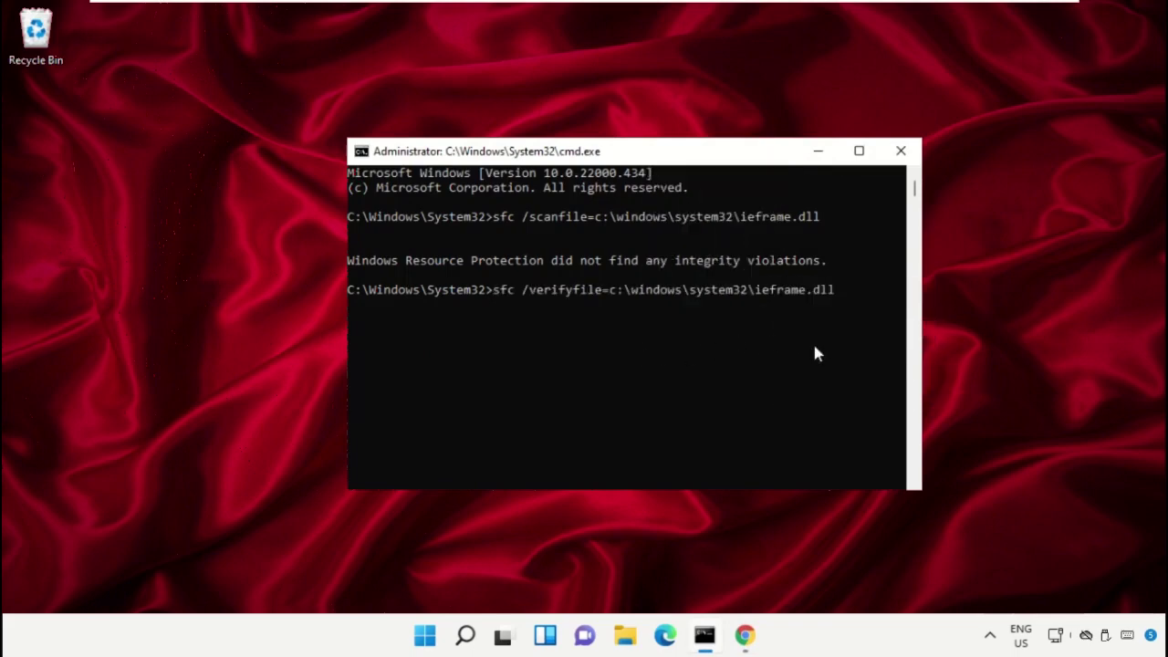
{"action": "key", "text": "Return"}
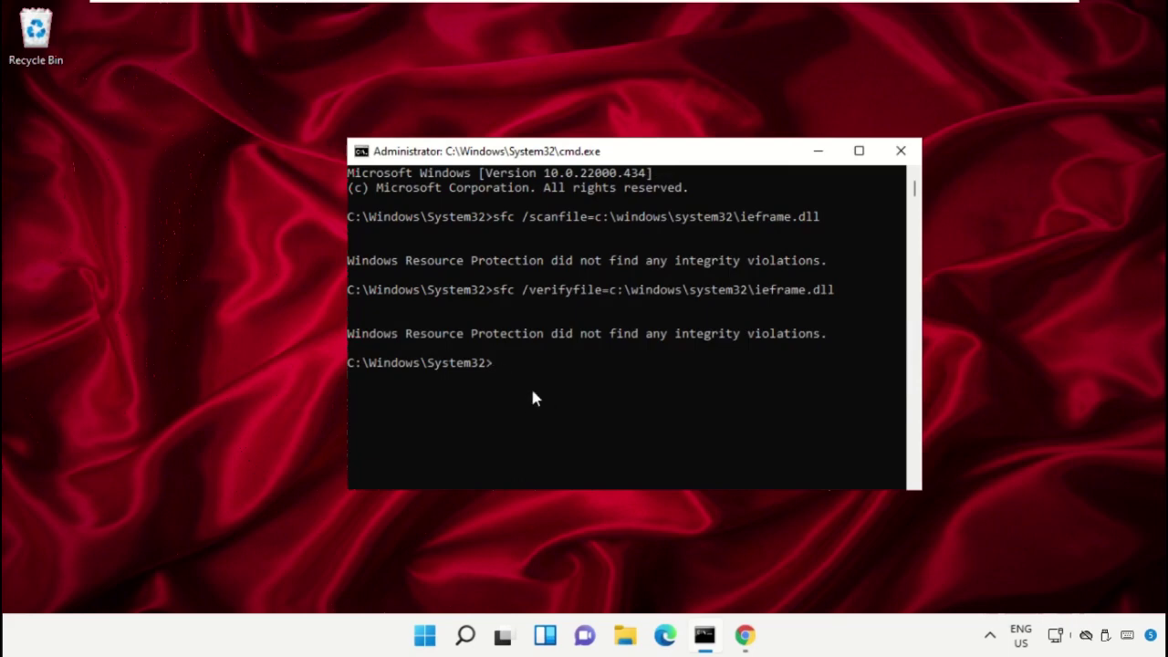
{"action": "type", "text": "exit"}
{"action": "key", "text": "Return"}
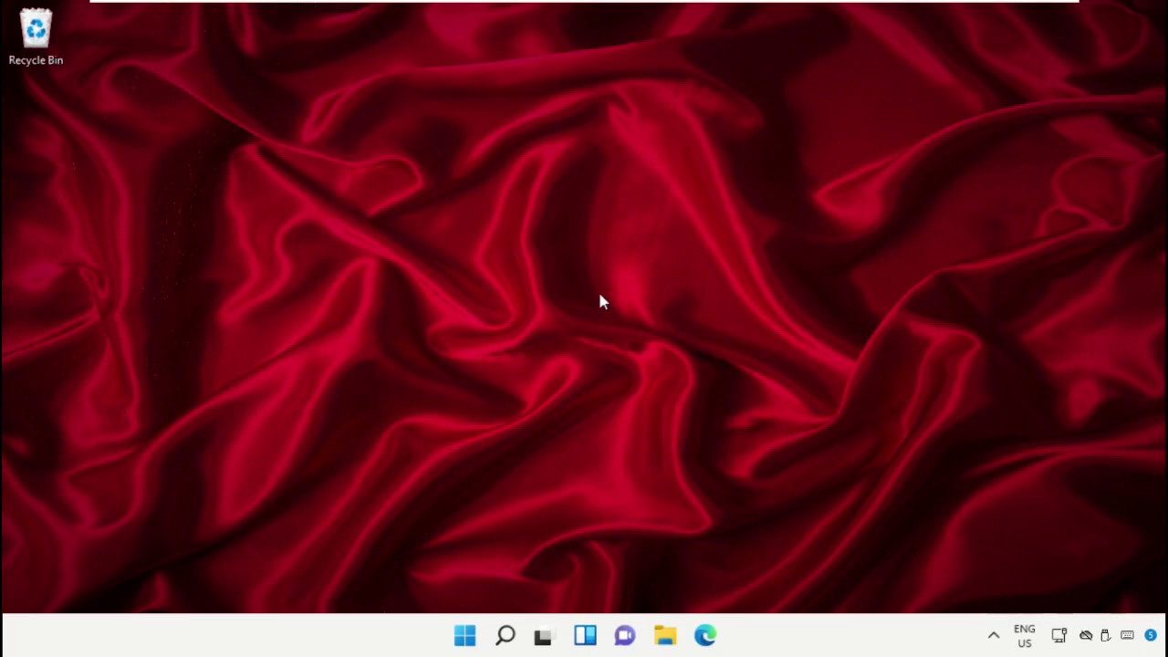
- Run Shell:SendTo from the Run dialog to open the SendTo folder in File Explorer
{"action": "right_click", "coordinate": [463, 630]}
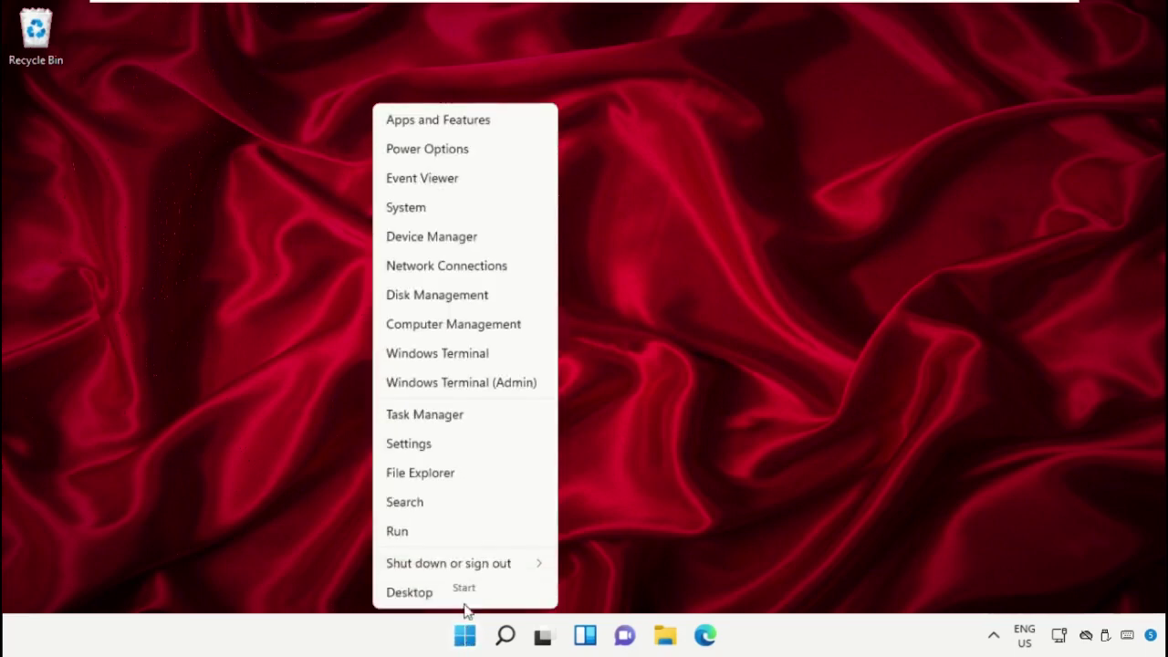
{"action": "left_click", "coordinate": [460, 534]}
{"action": "left_click_drag", "start_coordinate": [304, 447], "coordinate": [605, 193]}
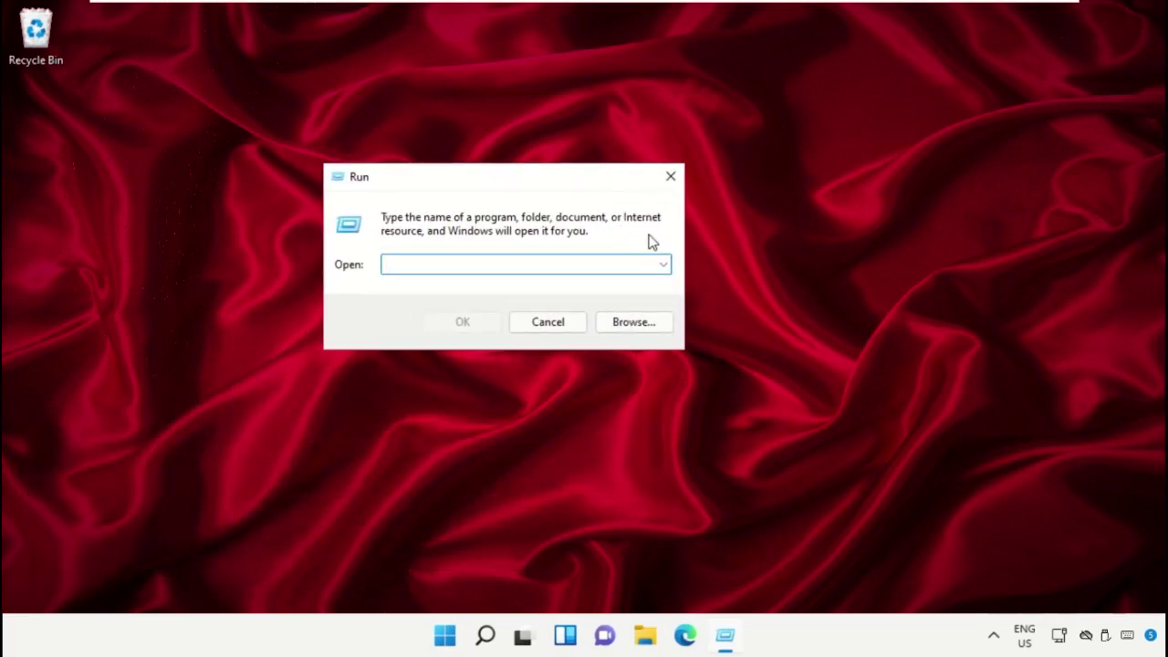
{"action": "type", "text": "Shell:SendTo"}
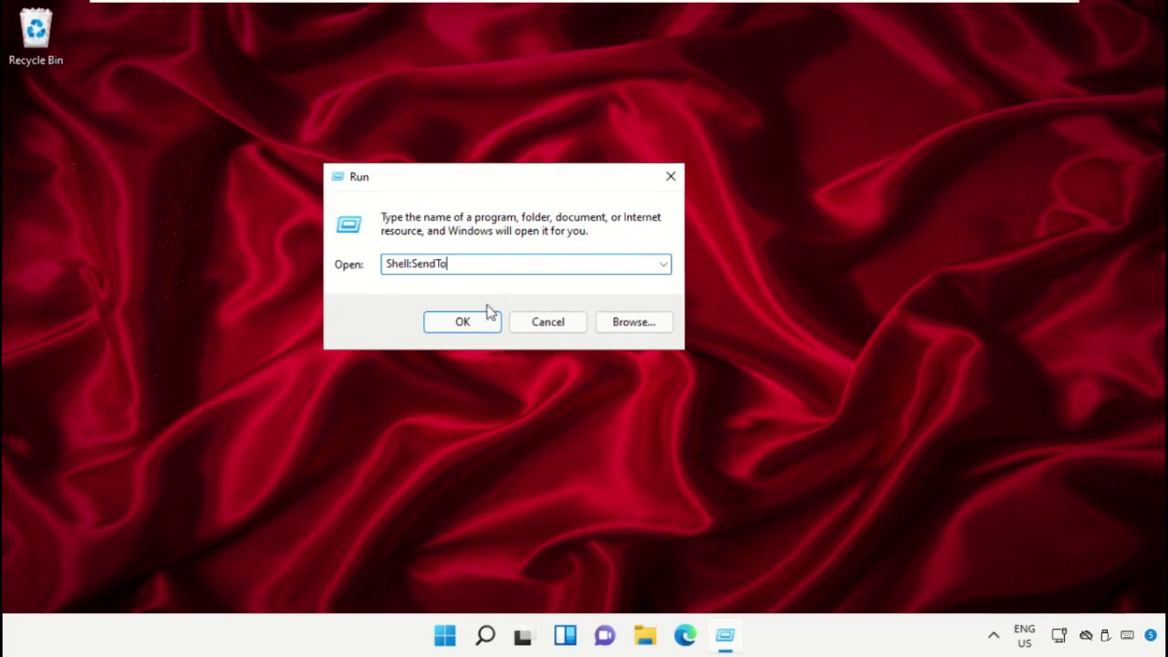
{"action": "left_click", "coordinate": [485, 315]}
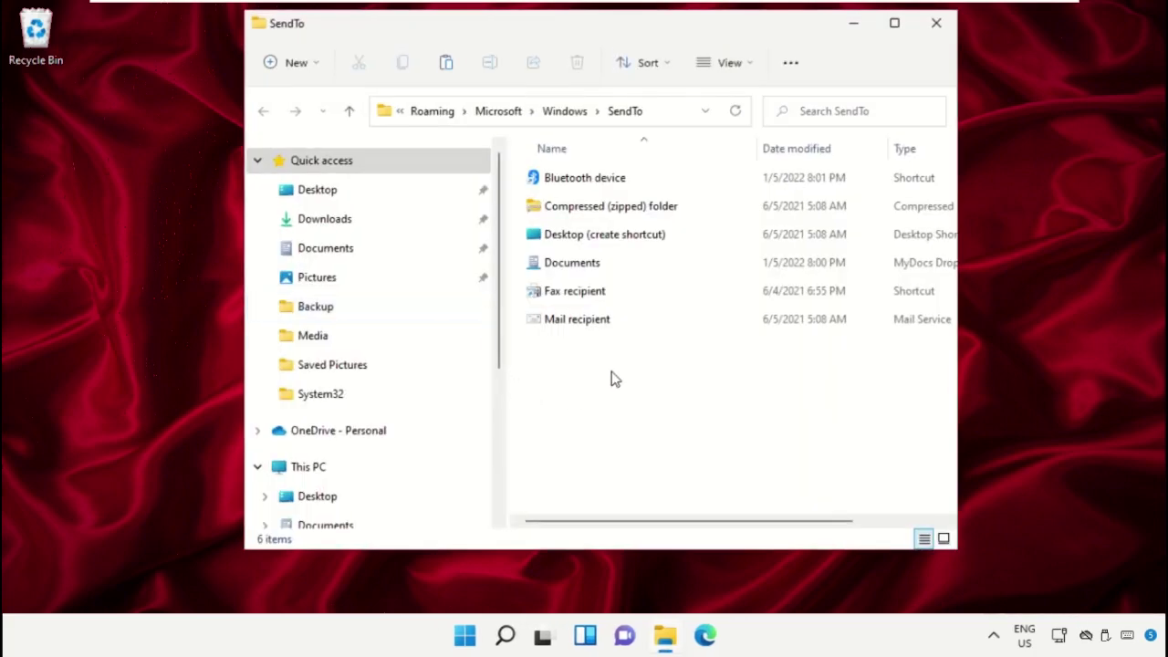
- Create a shortcut named Backup in SendTo that targets This PC > Documents > Backup
{"action": "right_click", "coordinate": [614, 378]}
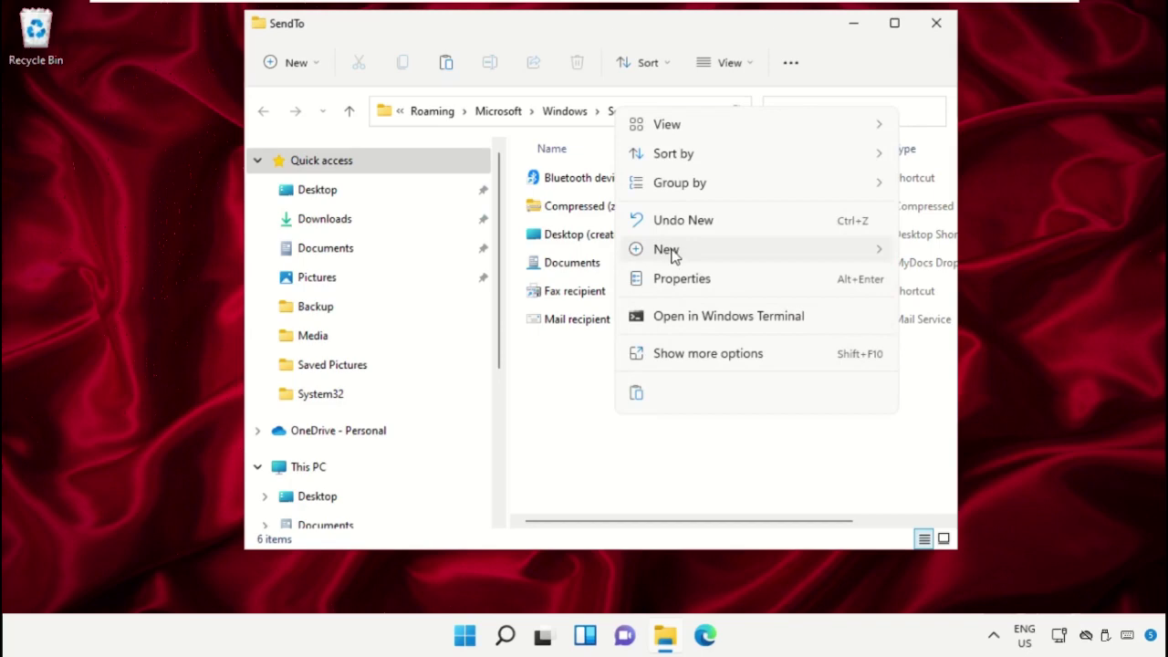
{"action": "mouse_move", "coordinate": [674, 256]}
{"action": "left_click", "coordinate": [949, 282]}
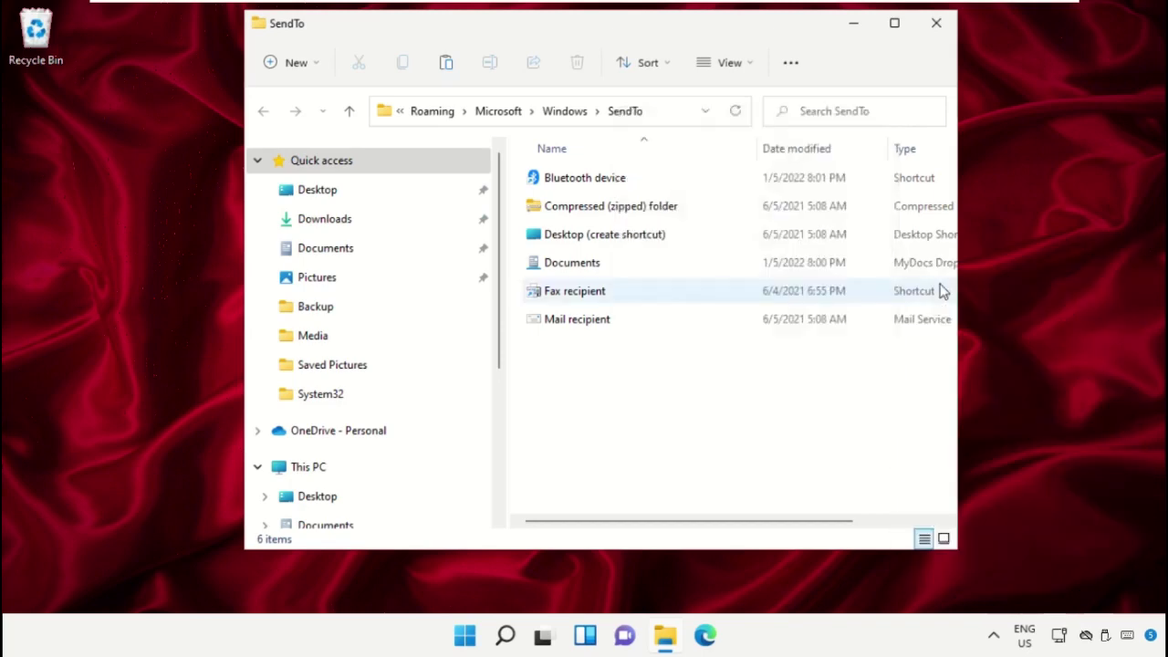
{"action": "left_click_drag", "start_coordinate": [682, 151], "coordinate": [751, 106]}
{"action": "left_click", "coordinate": [819, 262]}
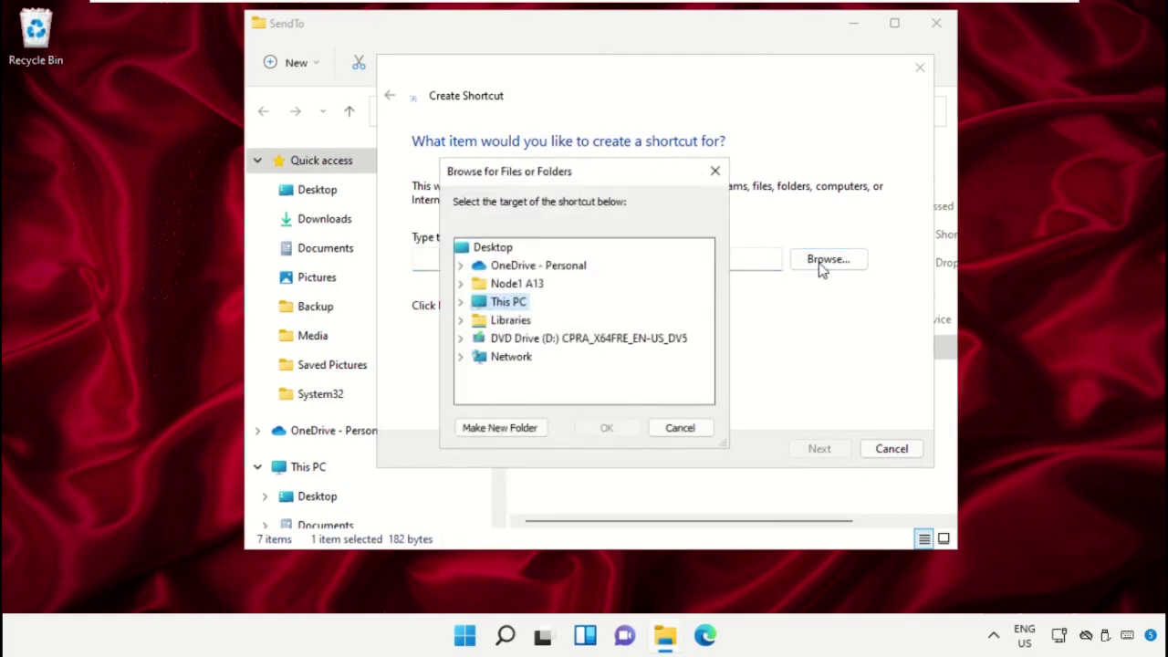
{"action": "double_click", "coordinate": [509, 304]}
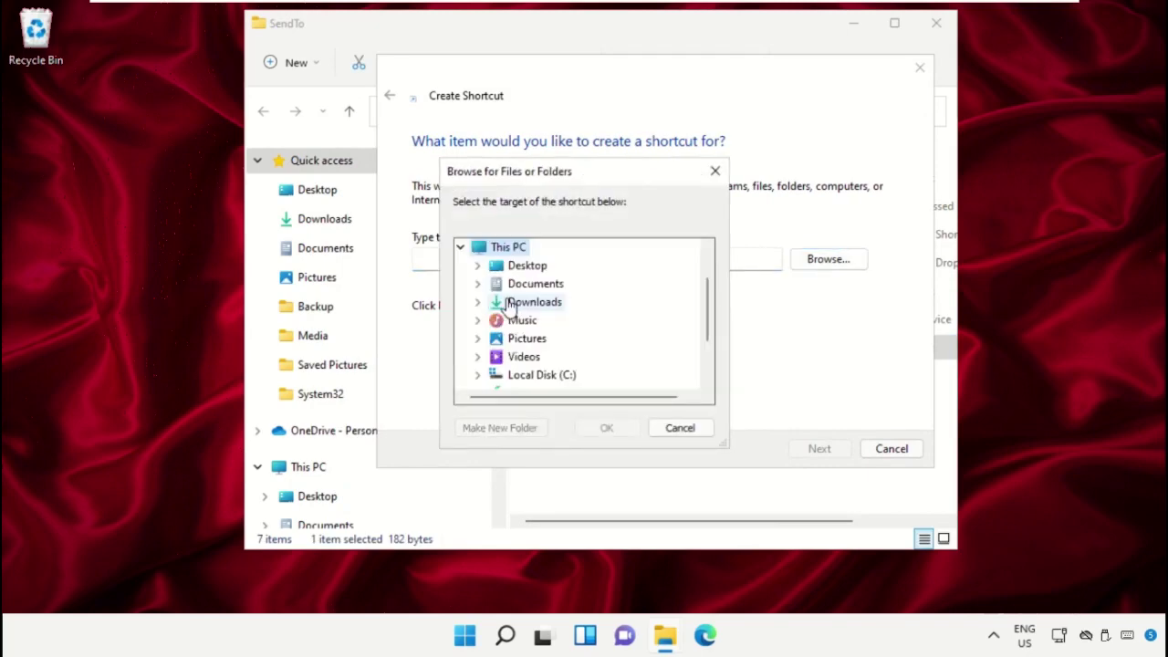
{"action": "double_click", "coordinate": [516, 284]}
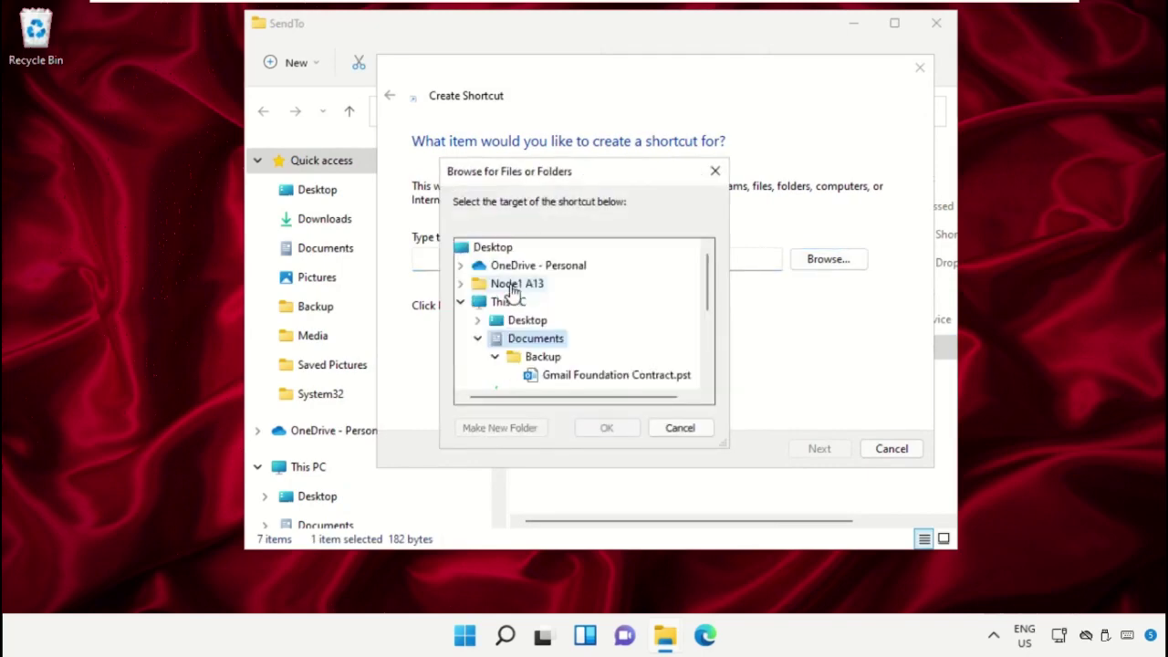
{"action": "left_click", "coordinate": [534, 361]}
{"action": "left_click", "coordinate": [609, 428]}
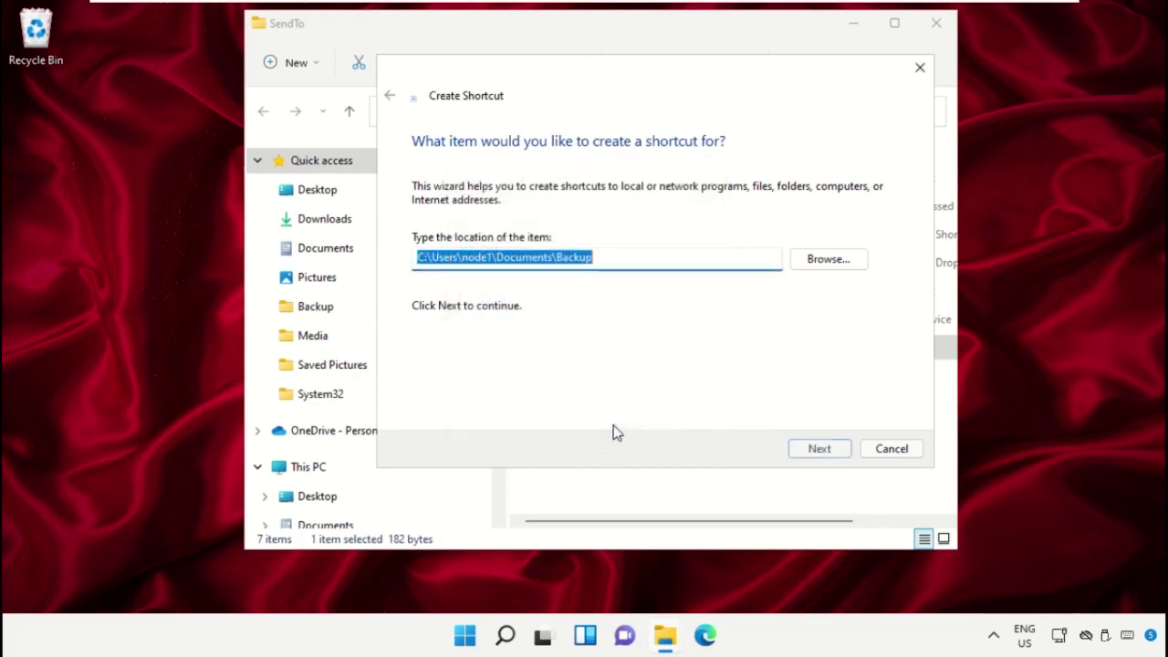
{"action": "left_click", "coordinate": [811, 454]}
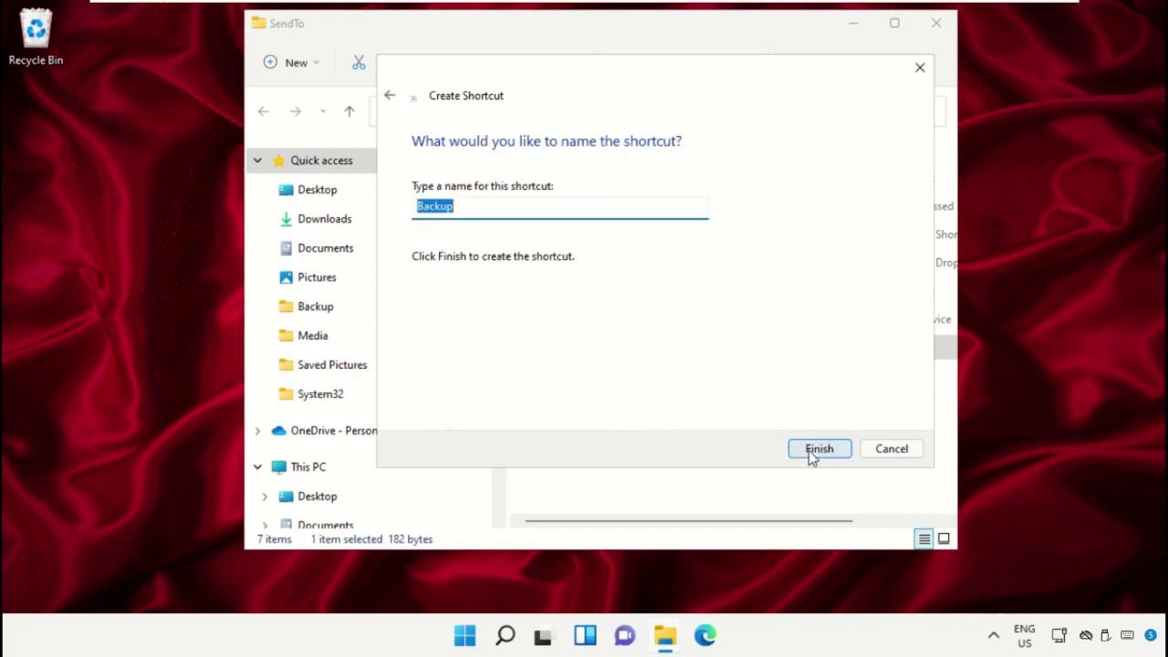
{"action": "left_click", "coordinate": [814, 452]}
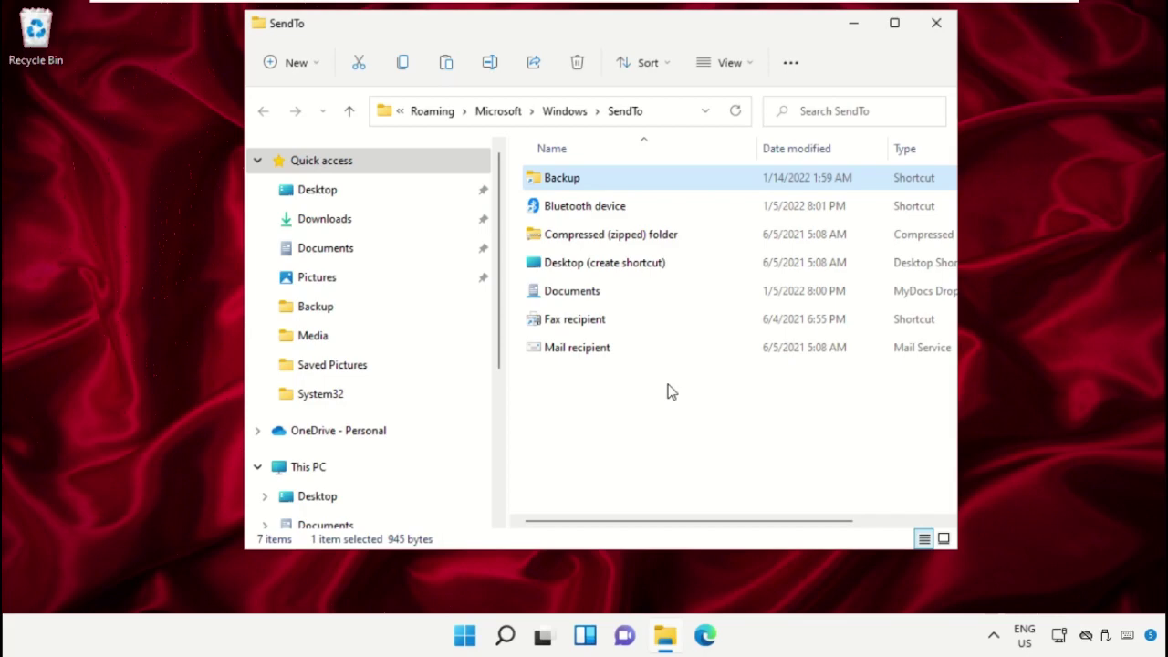
- Send Slideshow with Music.mp4 from Pictures to Backup, then open Backup to confirm it arrived
{"action": "left_click", "coordinate": [671, 391]}
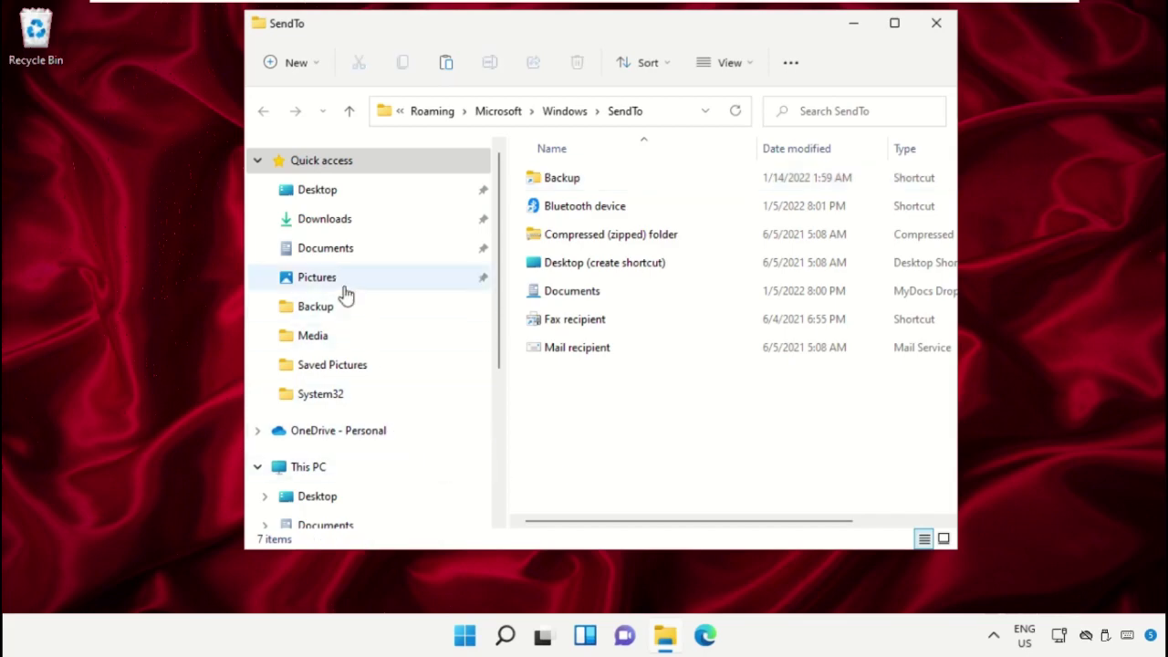
{"action": "scroll", "coordinate": [343, 294], "scroll_direction": "down", "scroll_amount": 5}
{"action": "left_click", "coordinate": [334, 347]}
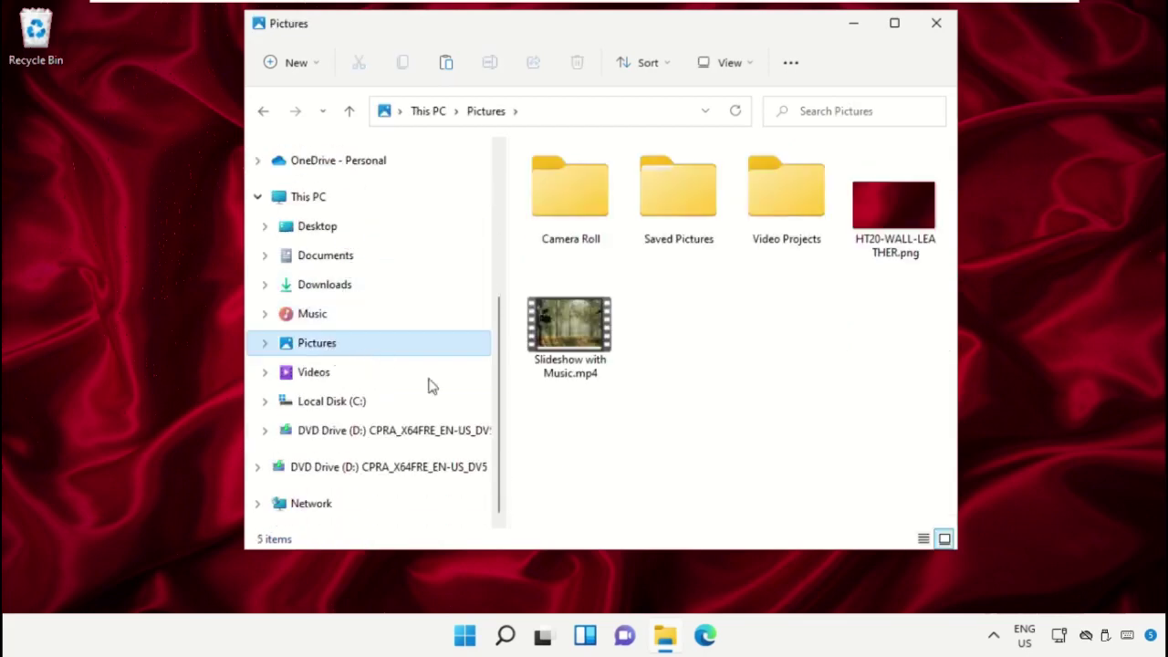
{"action": "left_click", "coordinate": [589, 360]}
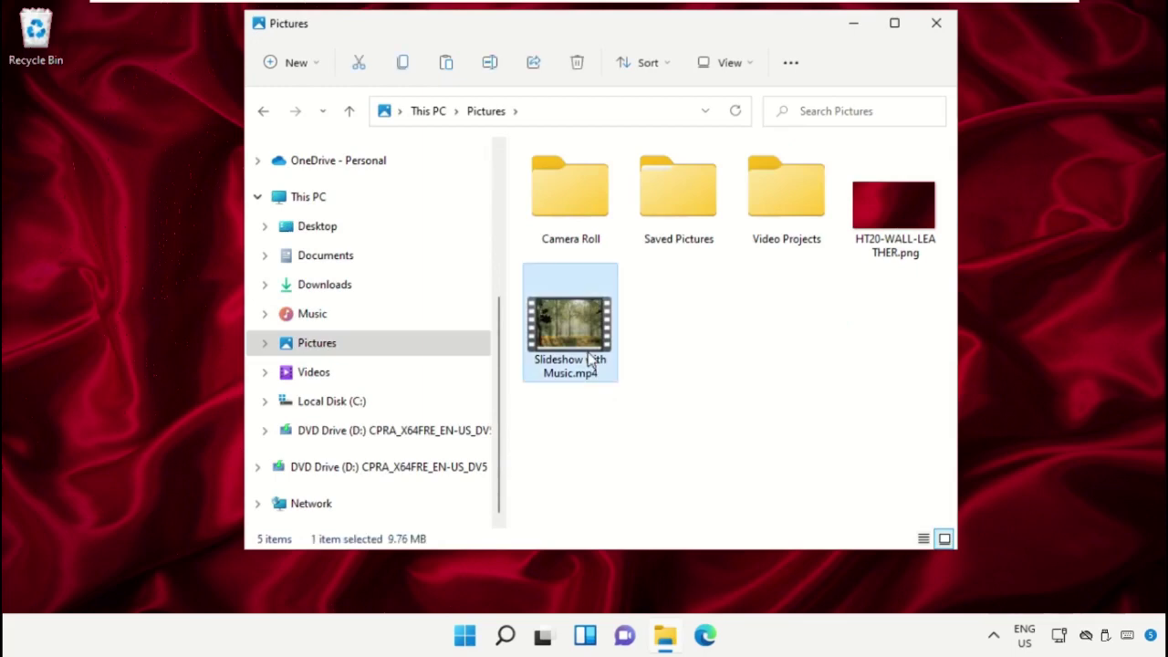
{"action": "right_click", "coordinate": [589, 355]}
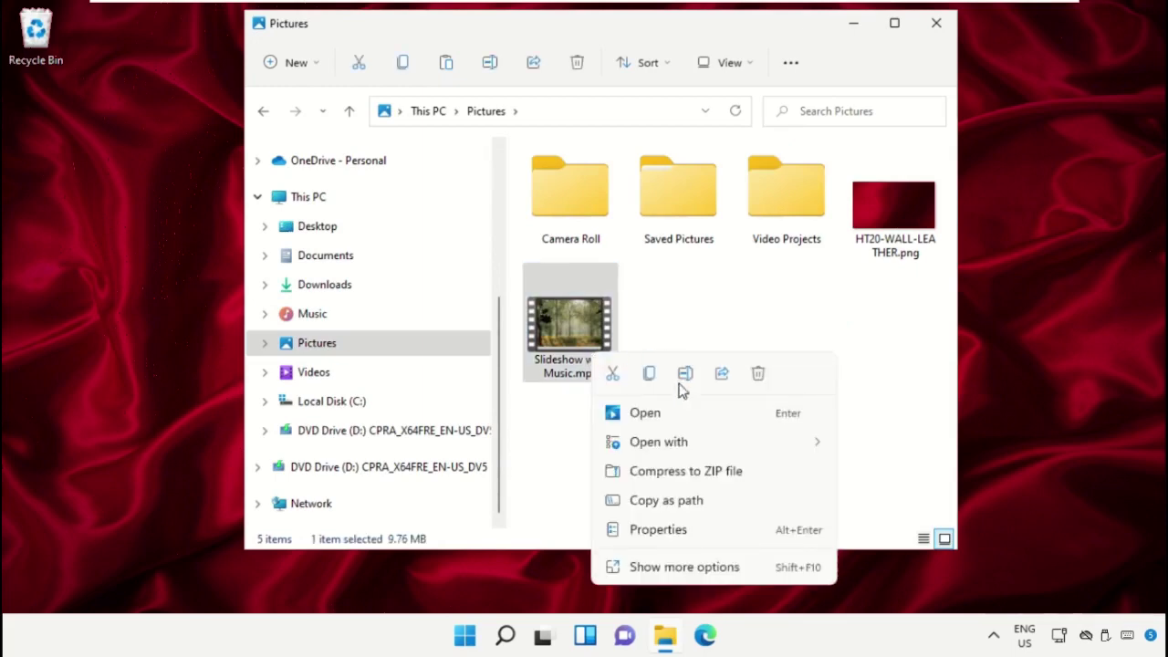
{"action": "left_click", "coordinate": [690, 566]}
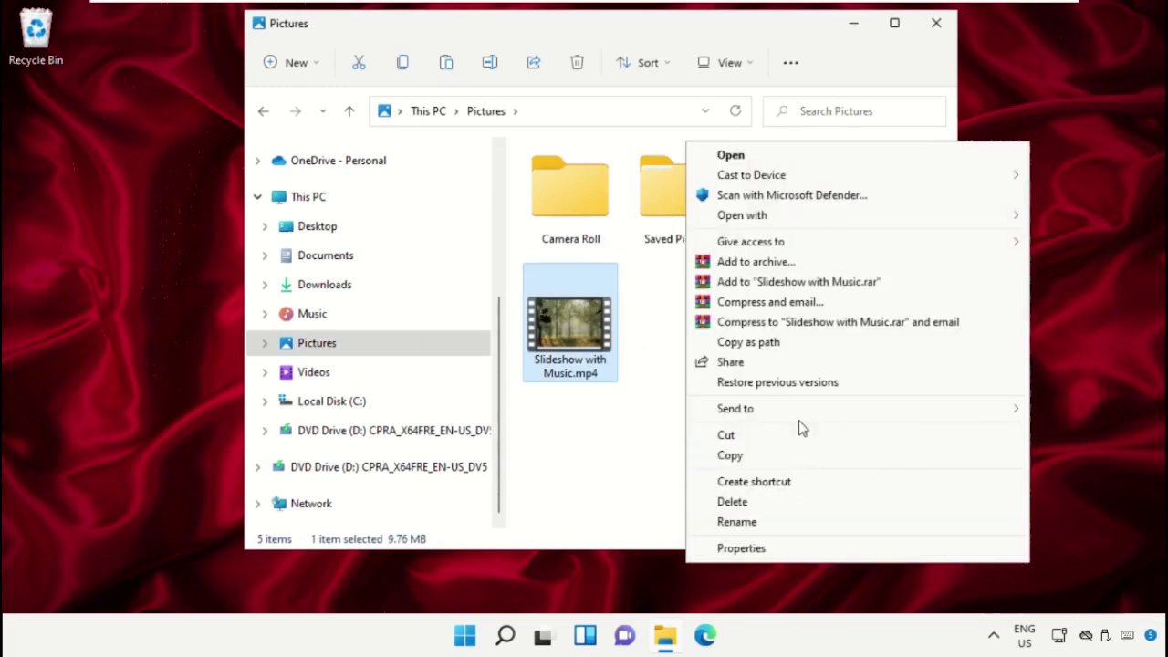
{"action": "mouse_move", "coordinate": [797, 418]}
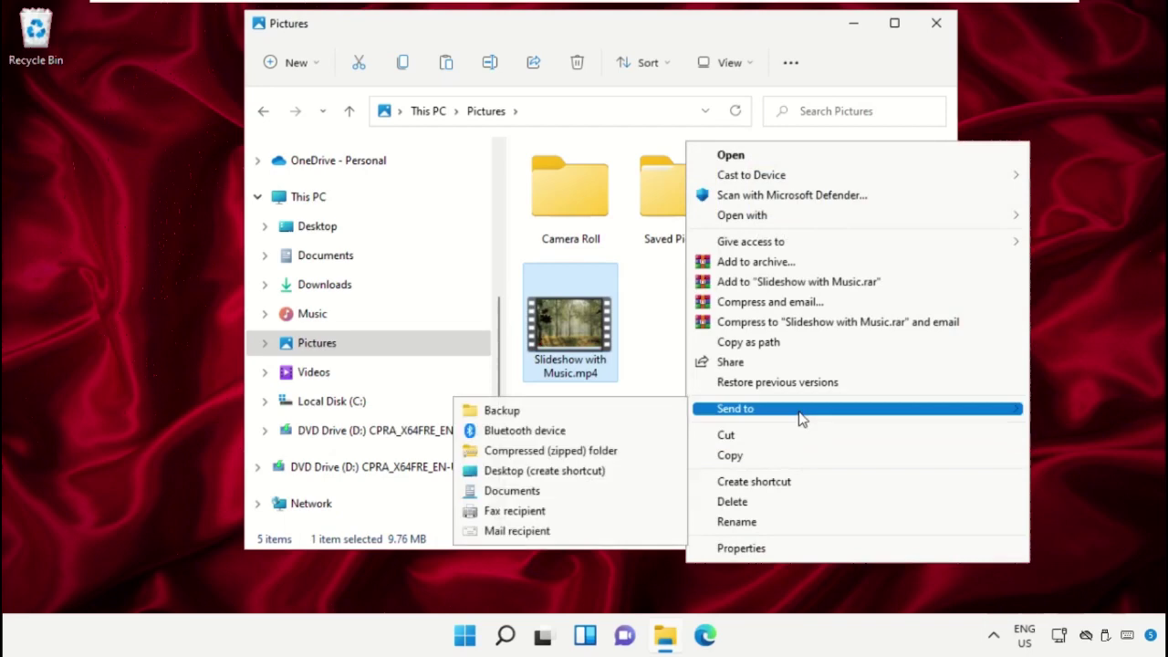
{"action": "left_click", "coordinate": [537, 412]}
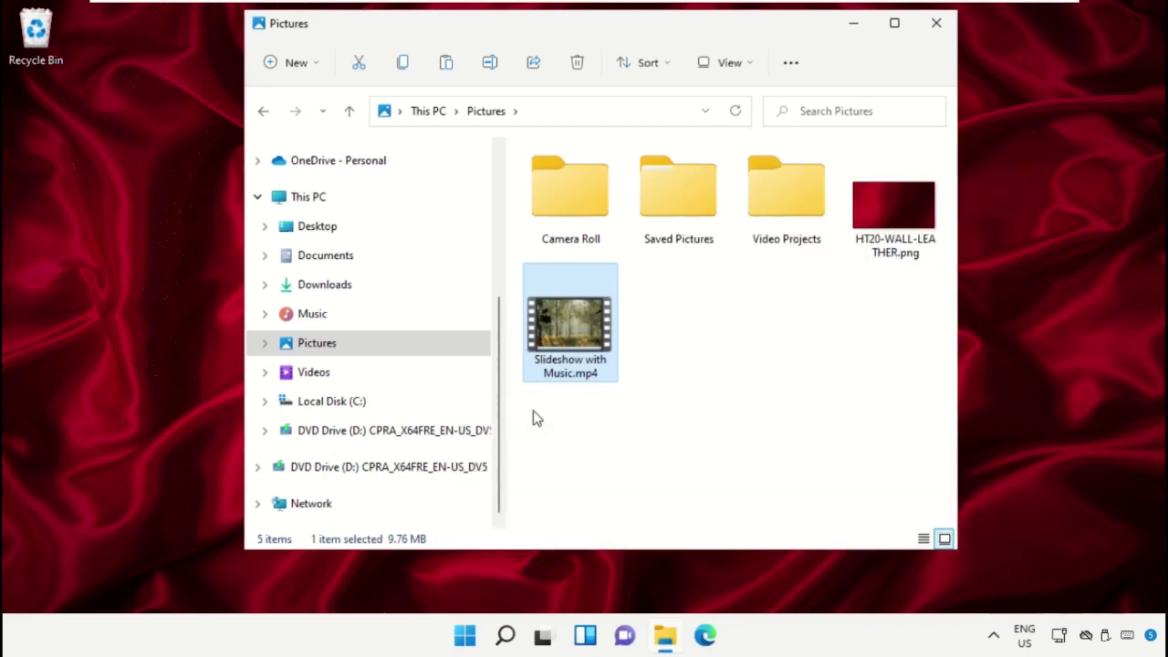
{"action": "scroll", "coordinate": [369, 390], "scroll_direction": "up", "scroll_amount": 3}
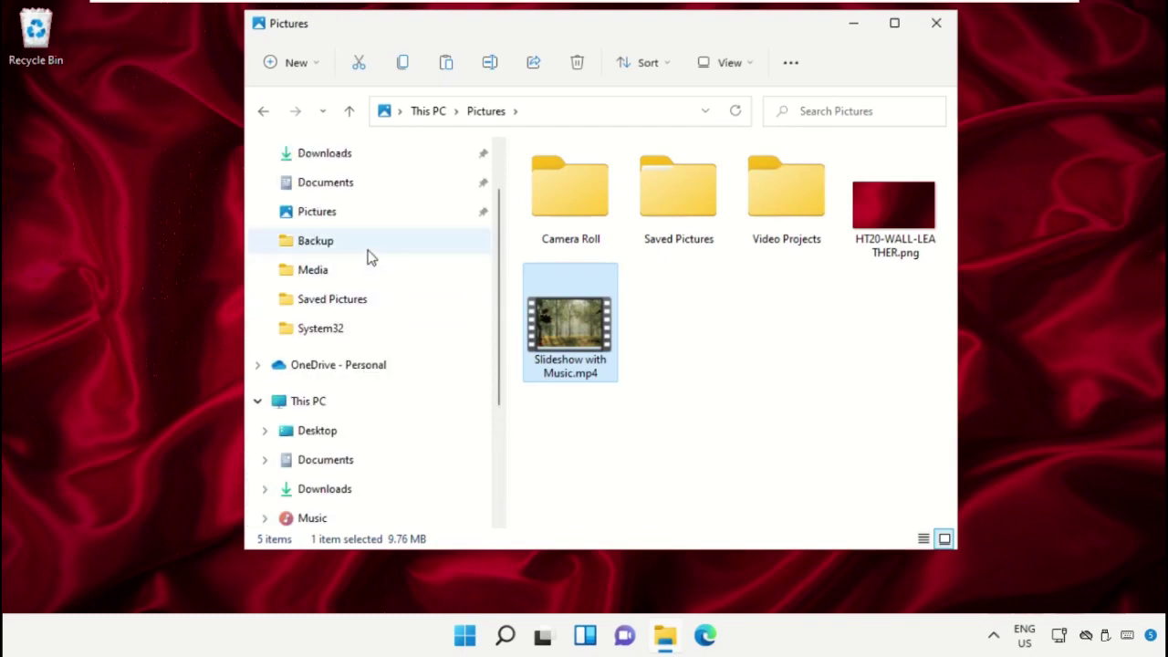
{"action": "left_click", "coordinate": [367, 256]}
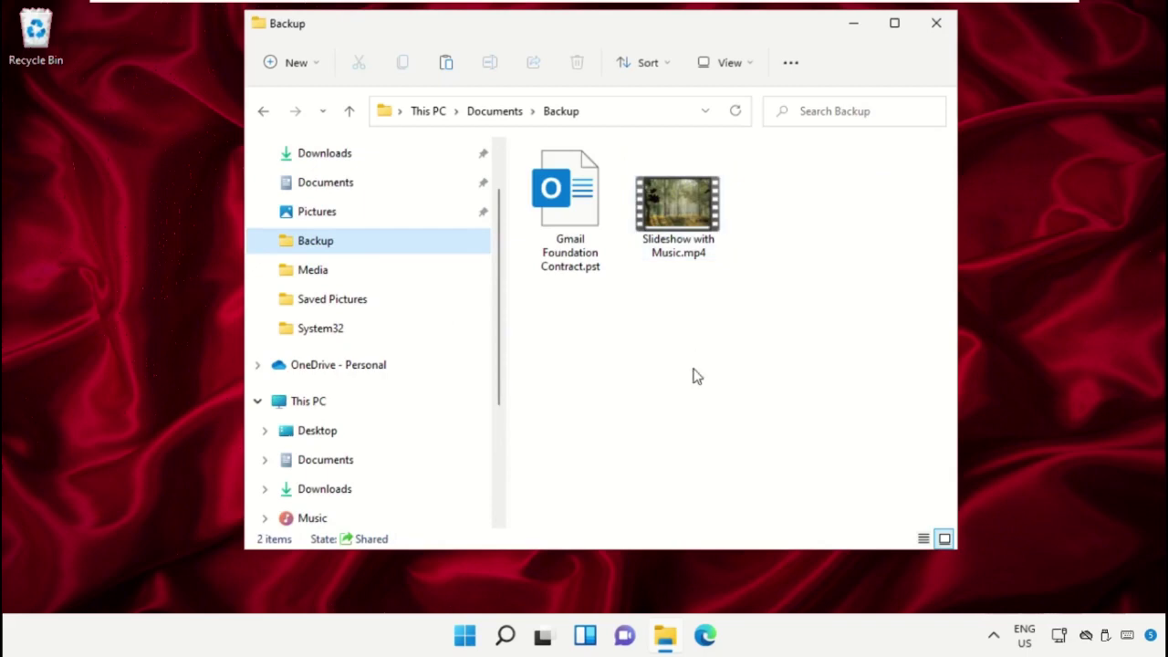
- Close the Backup folder window and show the Start menu's Shut down and Restart options
{"action": "left_click", "coordinate": [936, 25]}
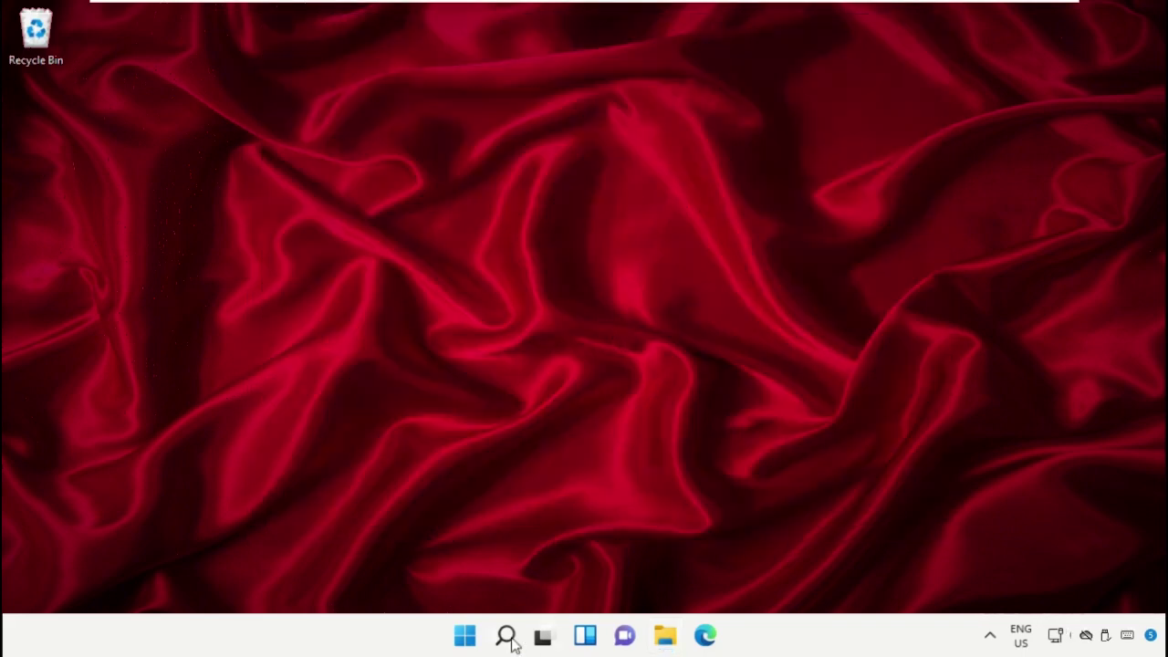
{"action": "left_click", "coordinate": [465, 636]}
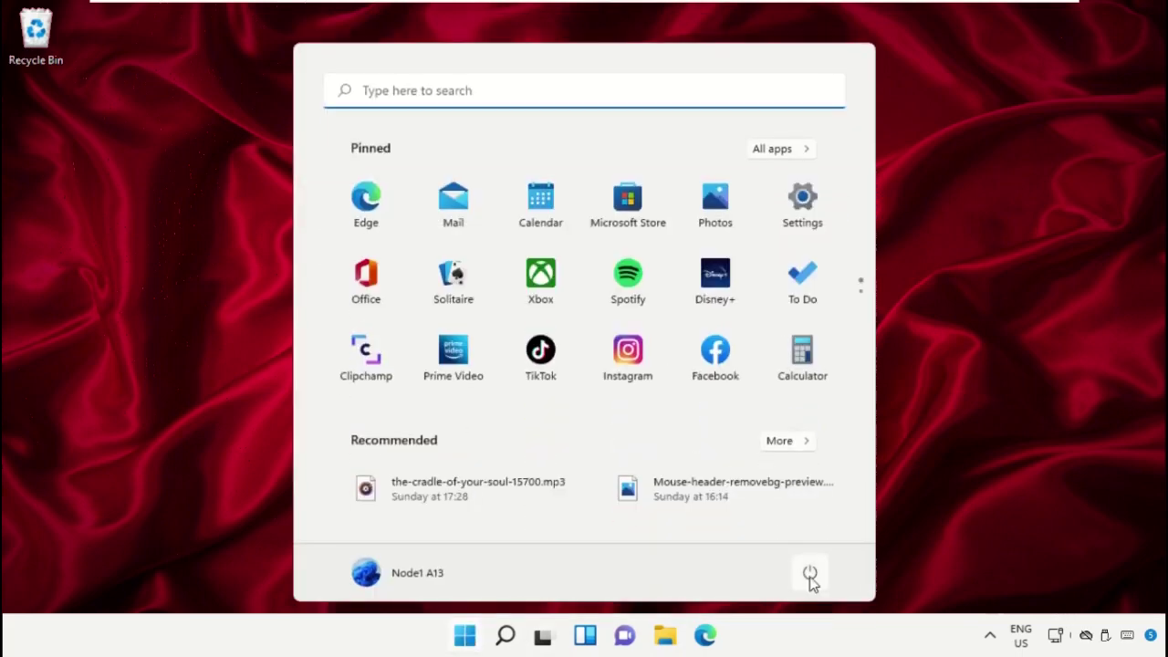
{"action": "left_click", "coordinate": [808, 577]}
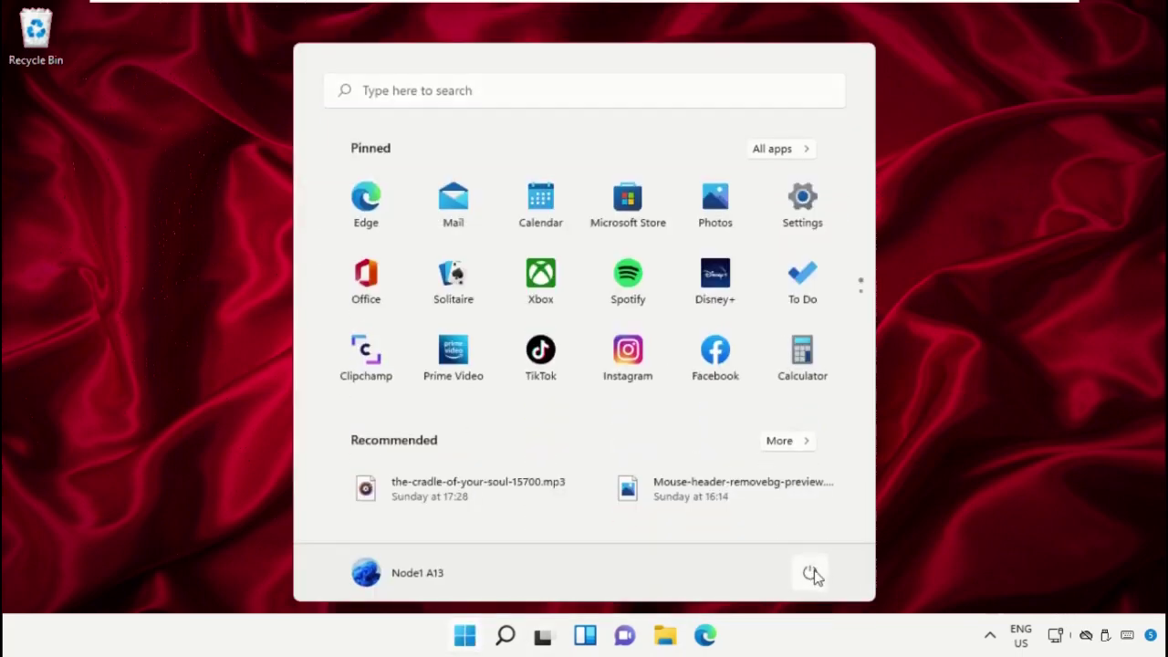